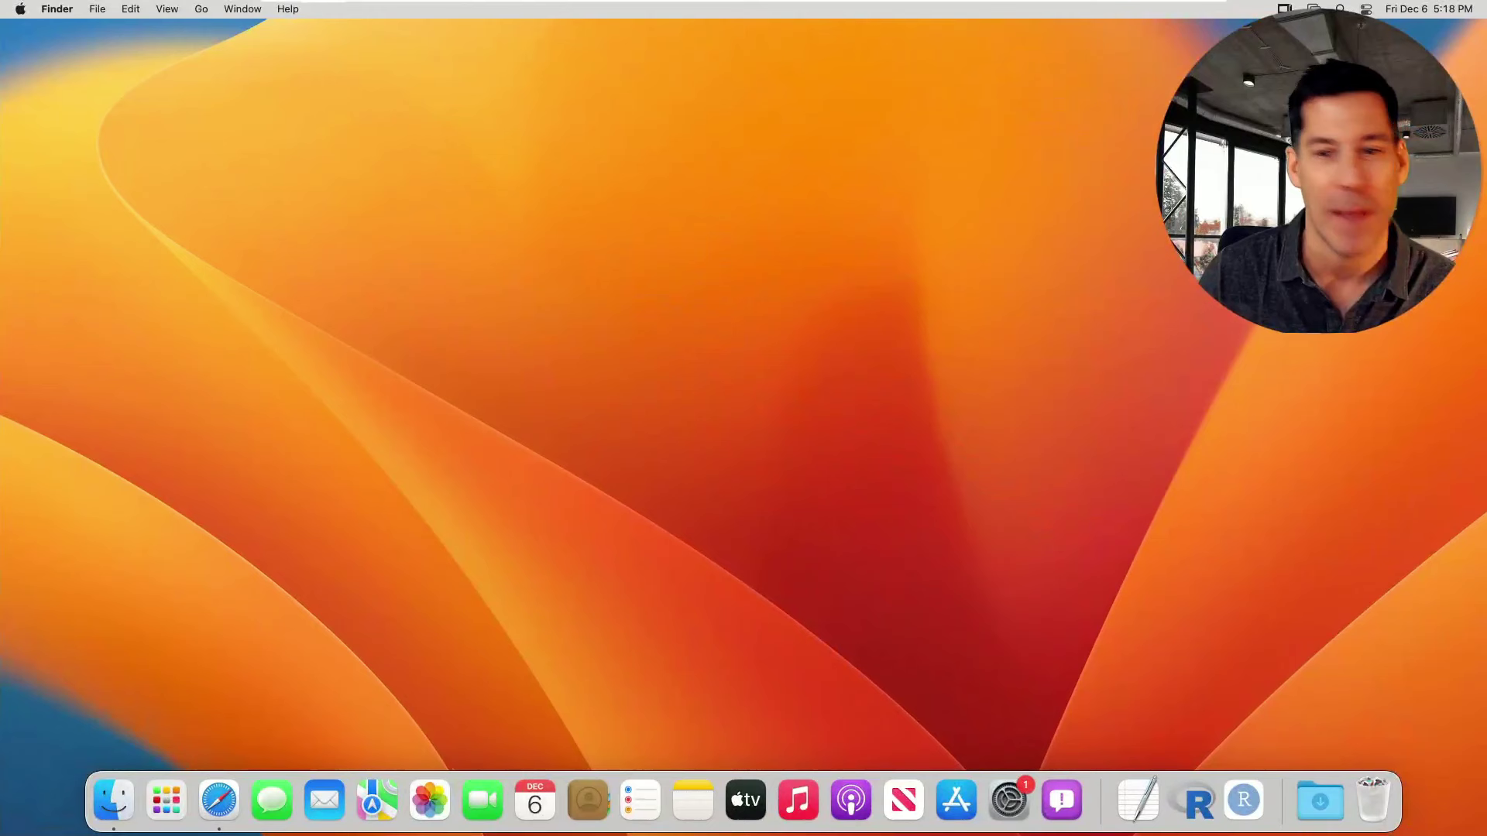
# - Search 'jasp' in Safari and go to the JASP download page at jasp-stats.org
pyautogui.press('Num_Lock')
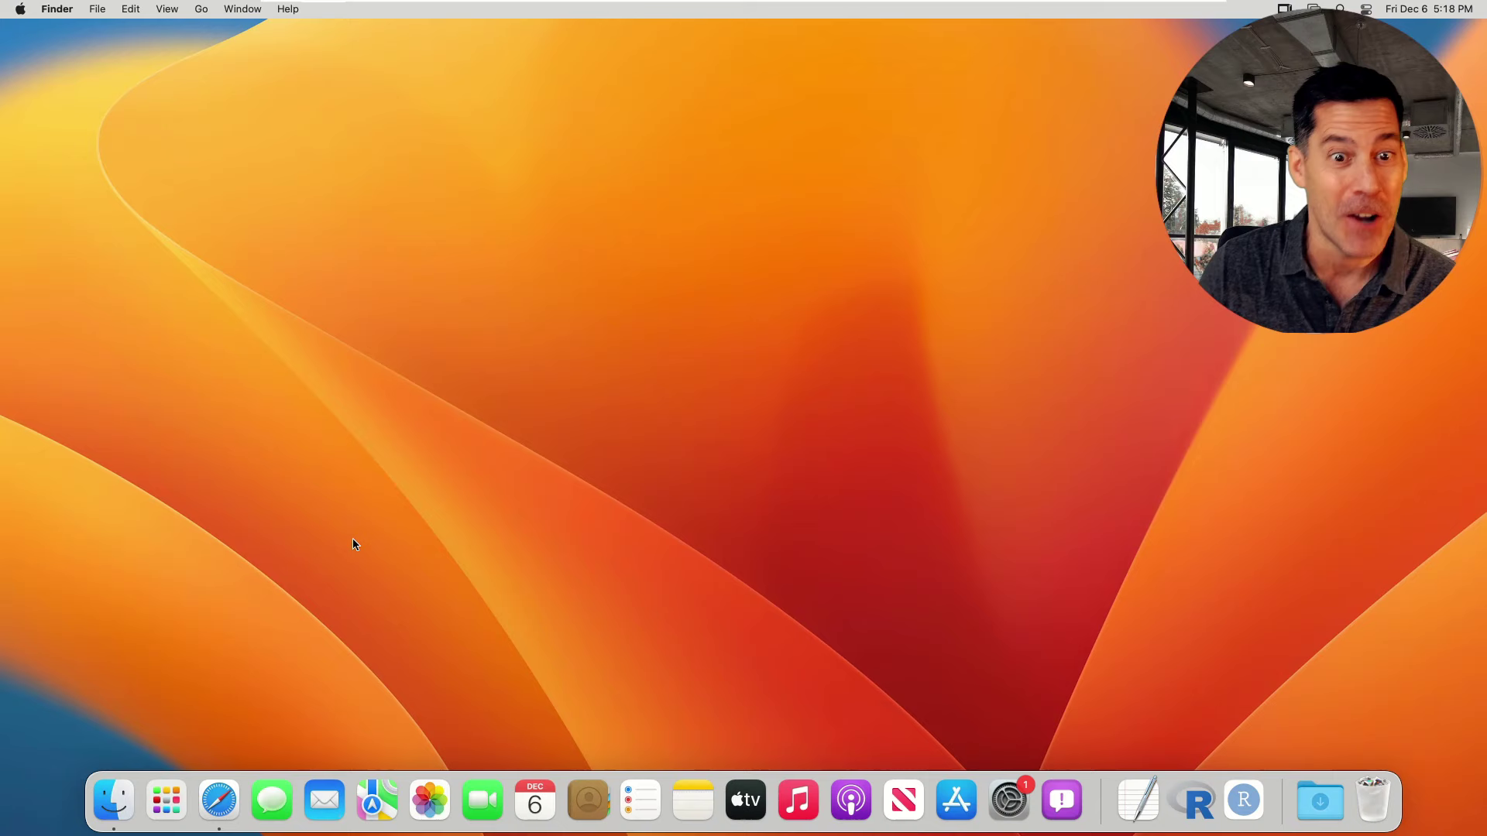
pyautogui.click(219, 800)
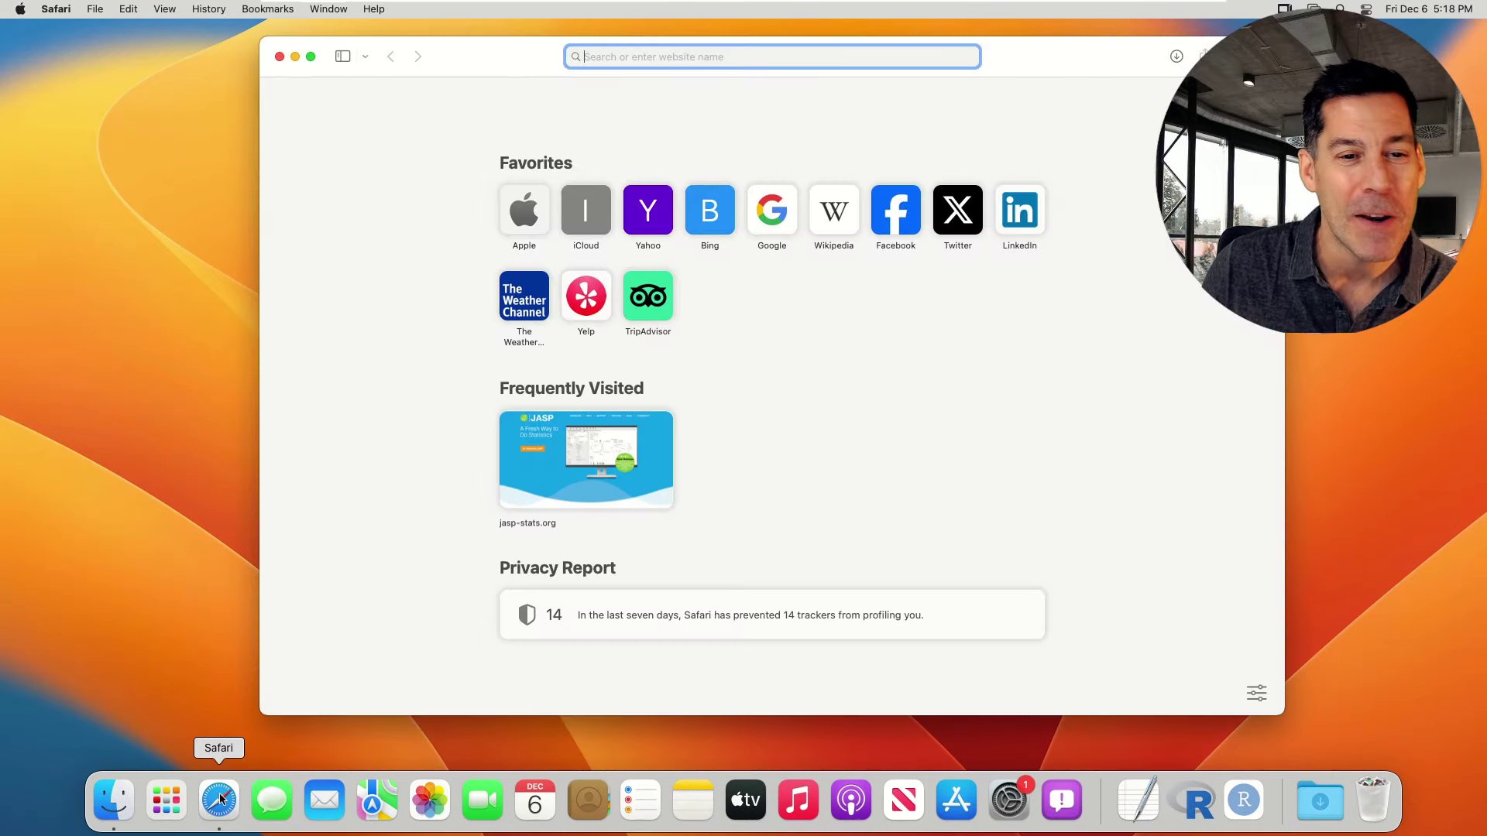
pyautogui.write('jasp')
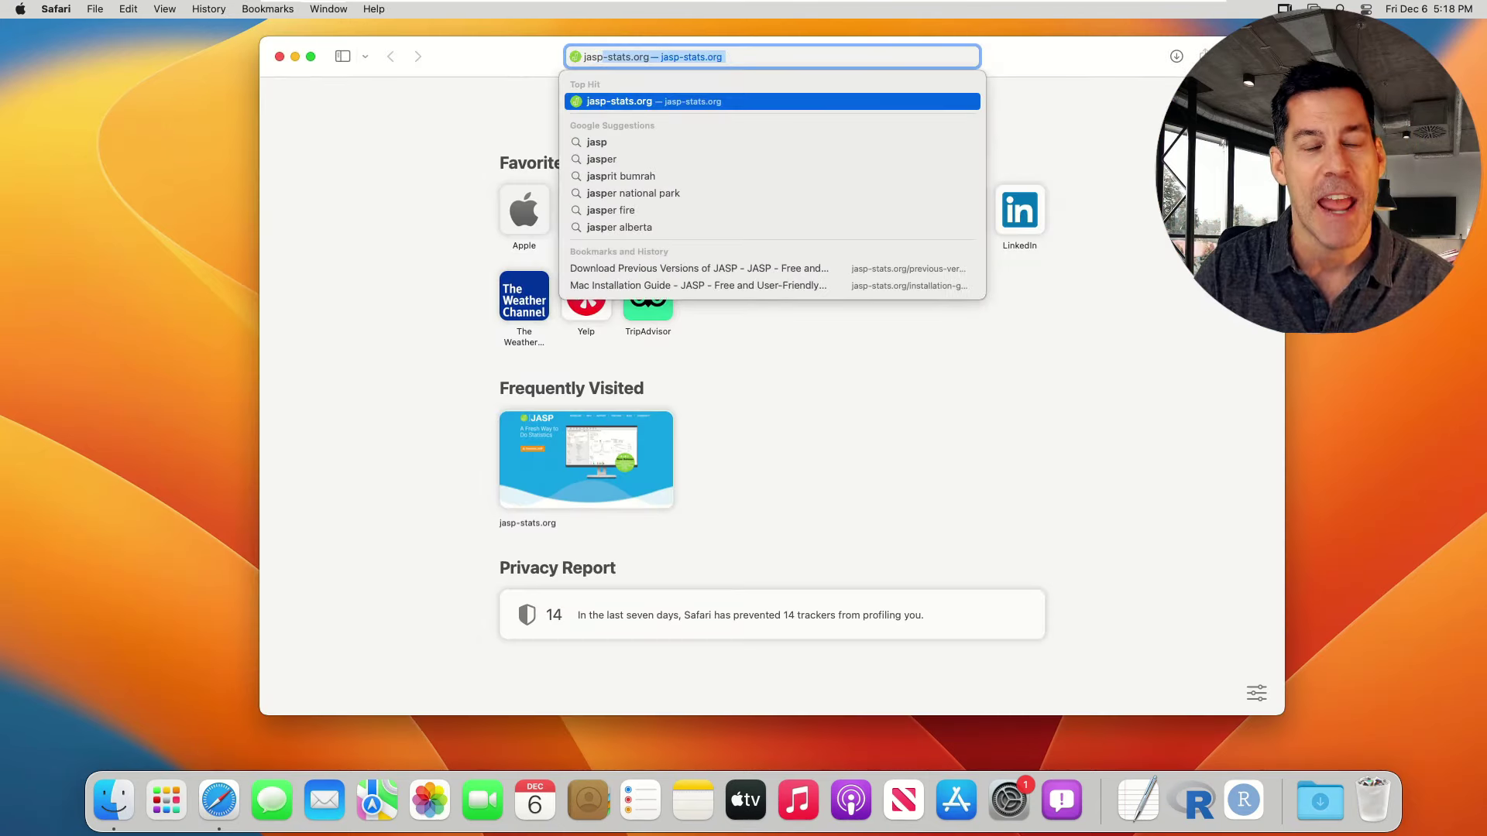
pyautogui.press('Return')
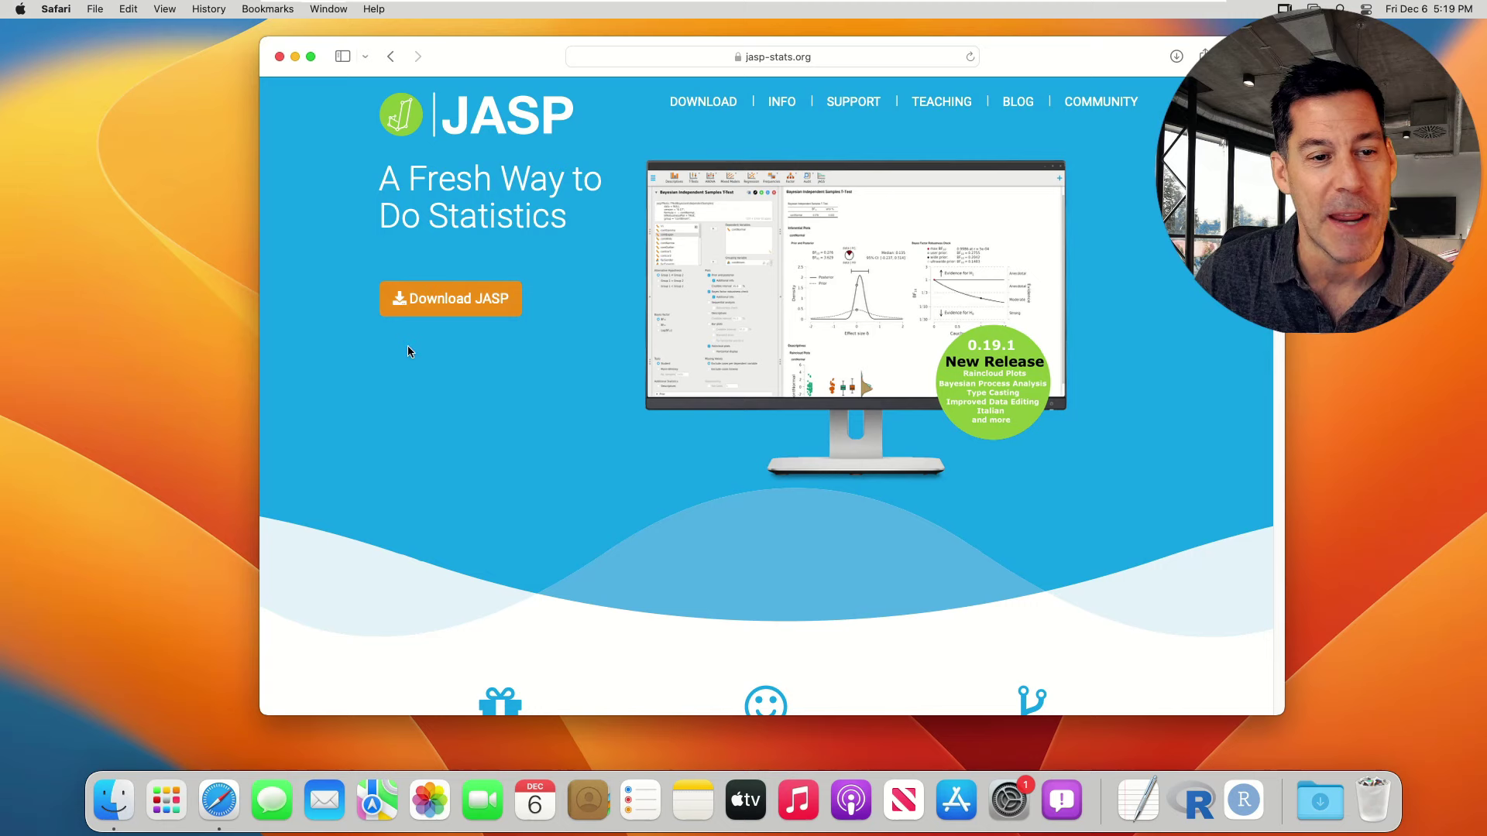
pyautogui.click(474, 300)
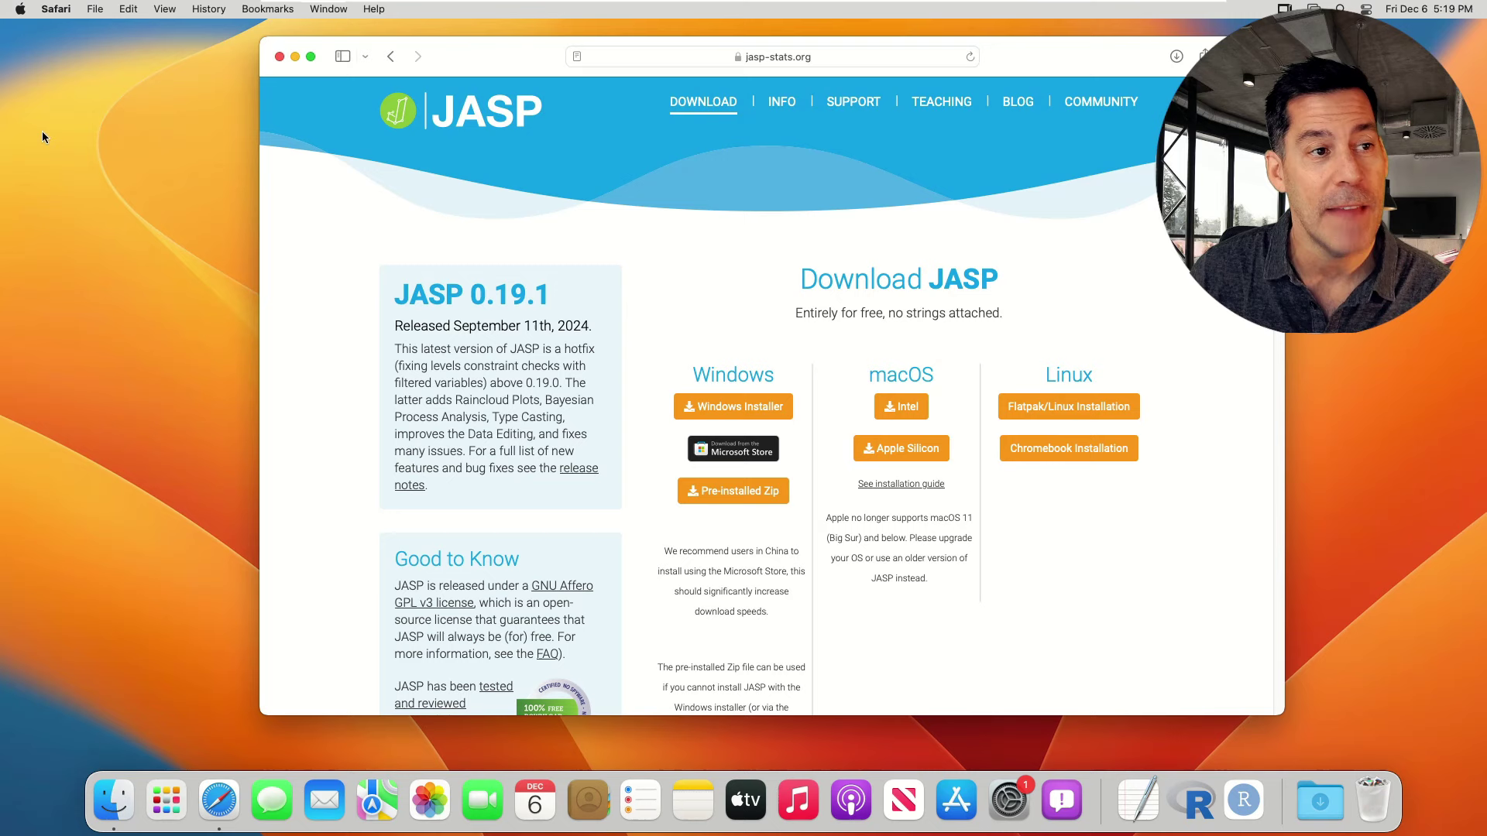
pyautogui.click(21, 10)
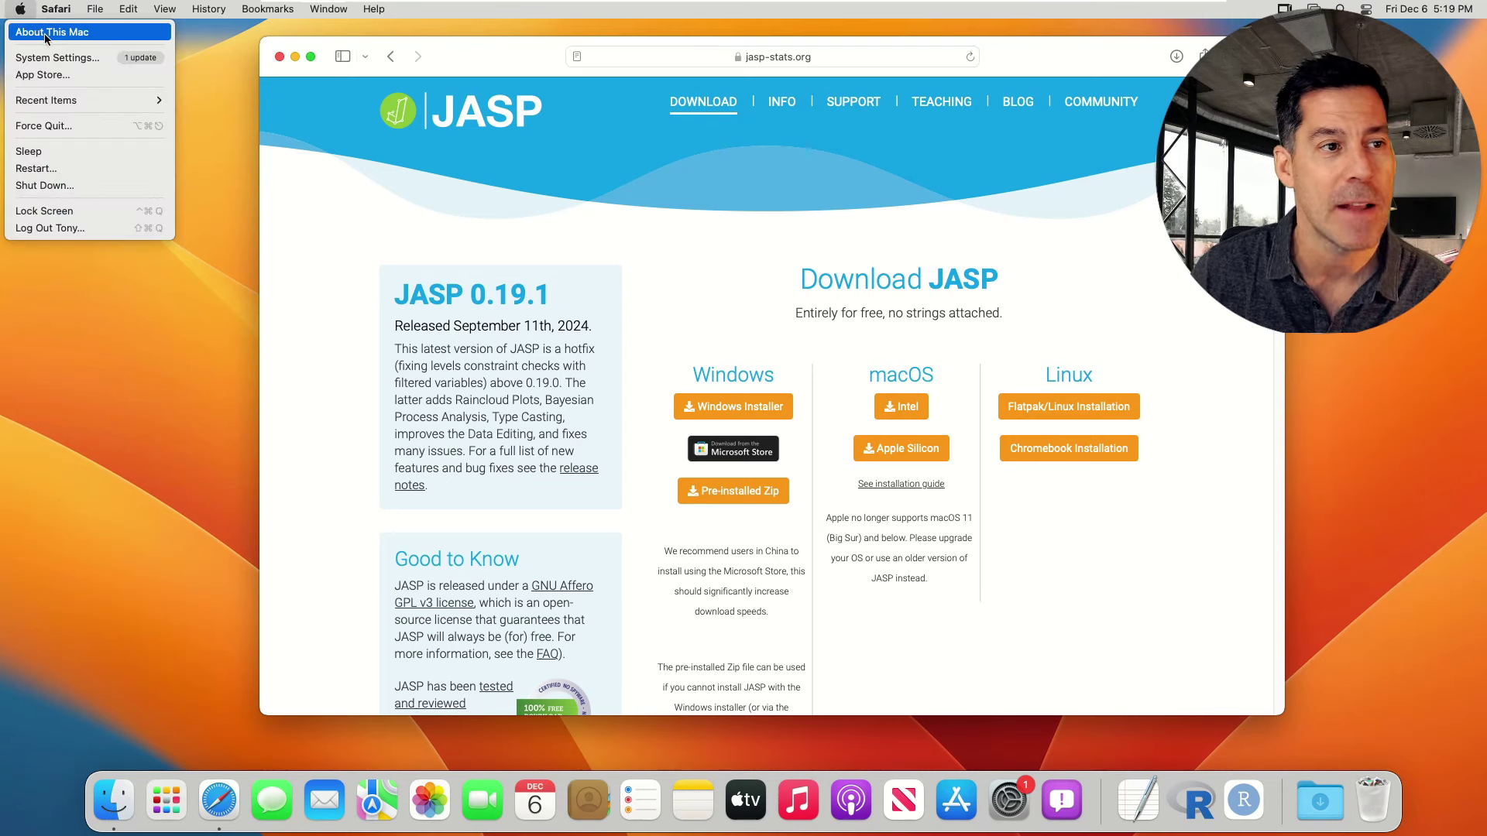
pyautogui.click(47, 32)
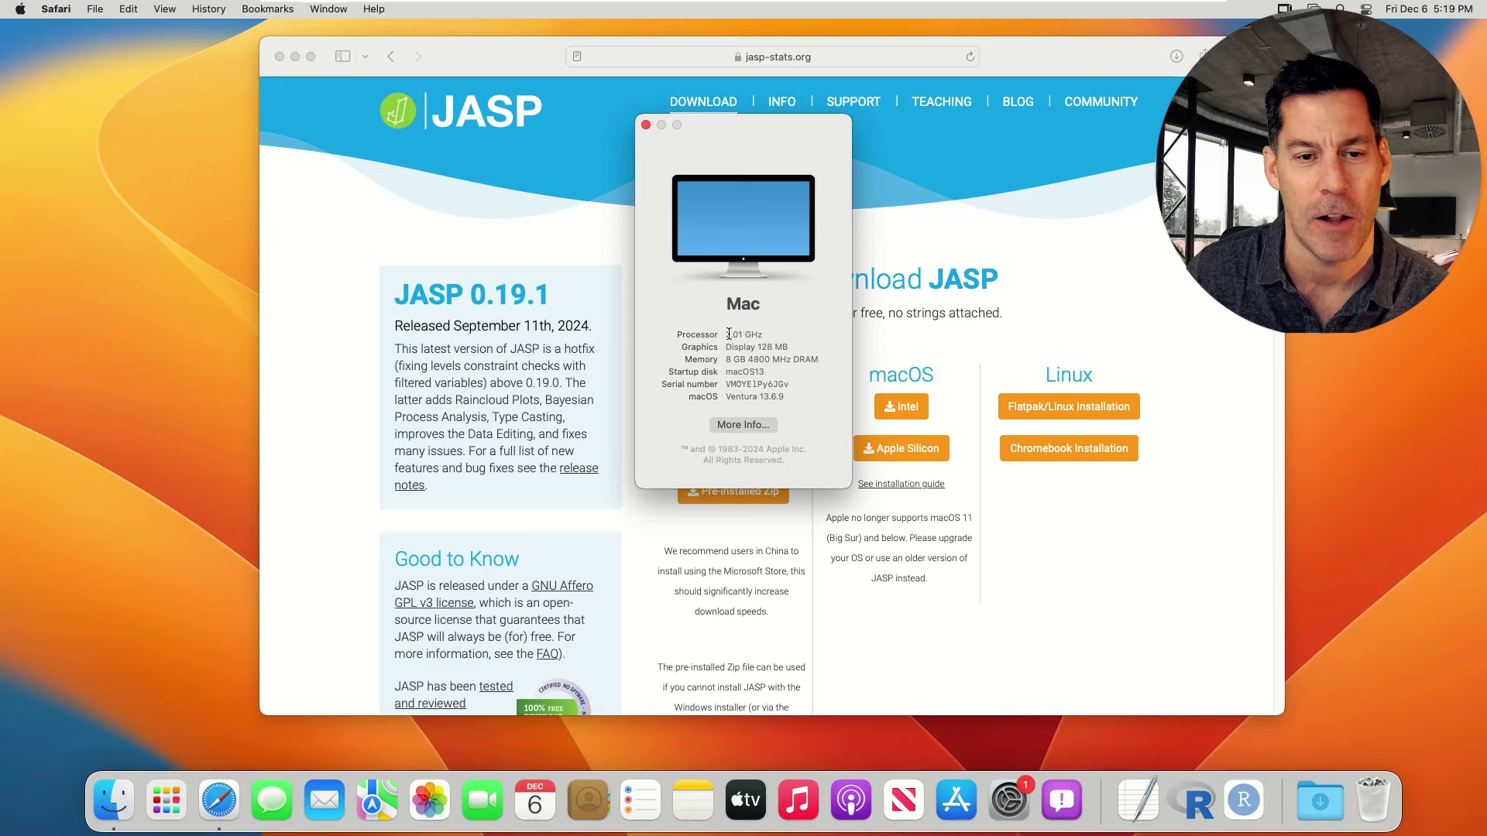
pyautogui.click(645, 125)
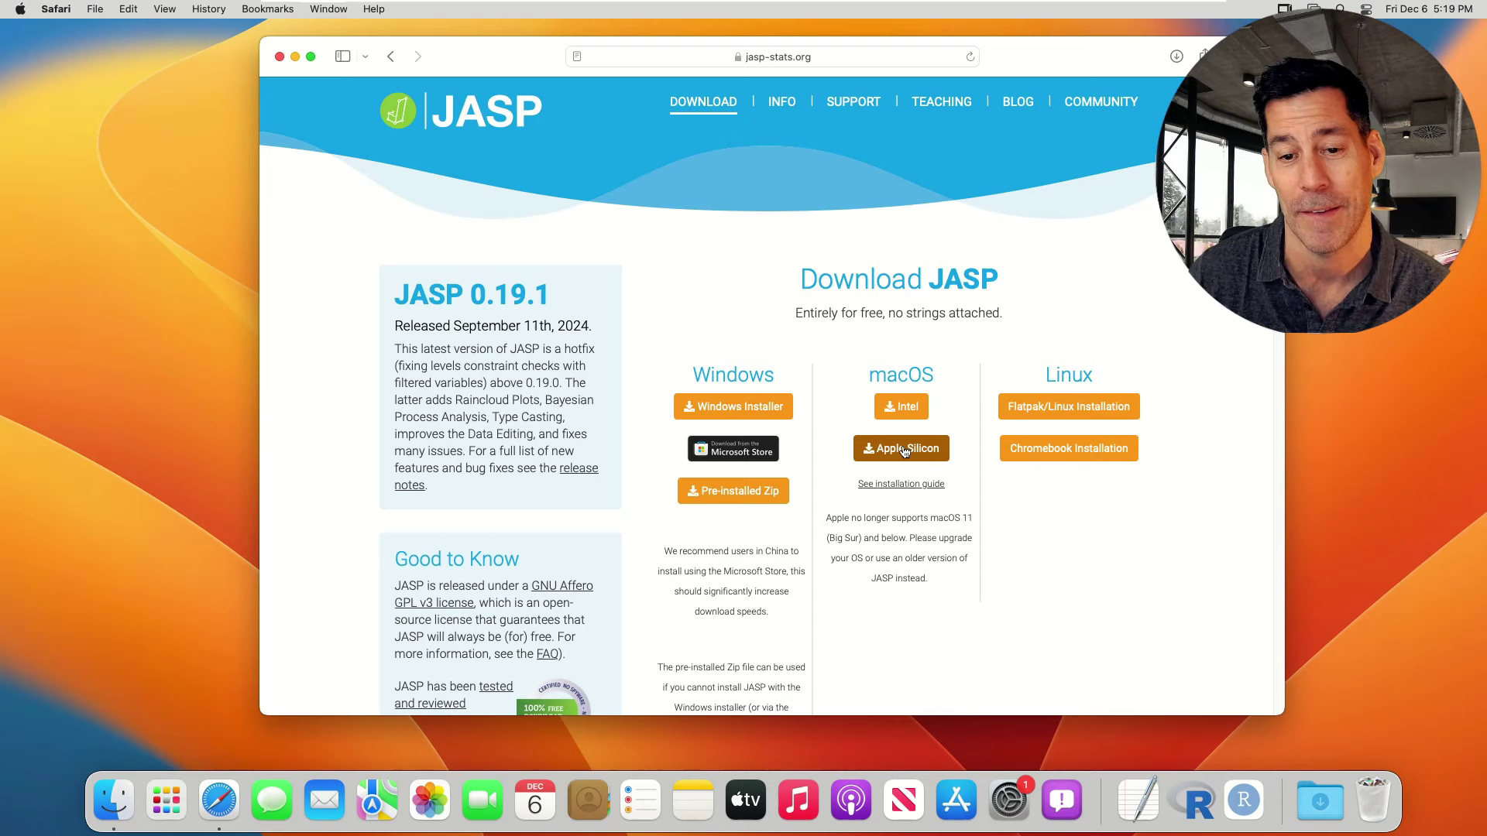
# - Download the Intel macOS build of JASP 0.19.1 and review the listed installation steps
pyautogui.click(904, 409)
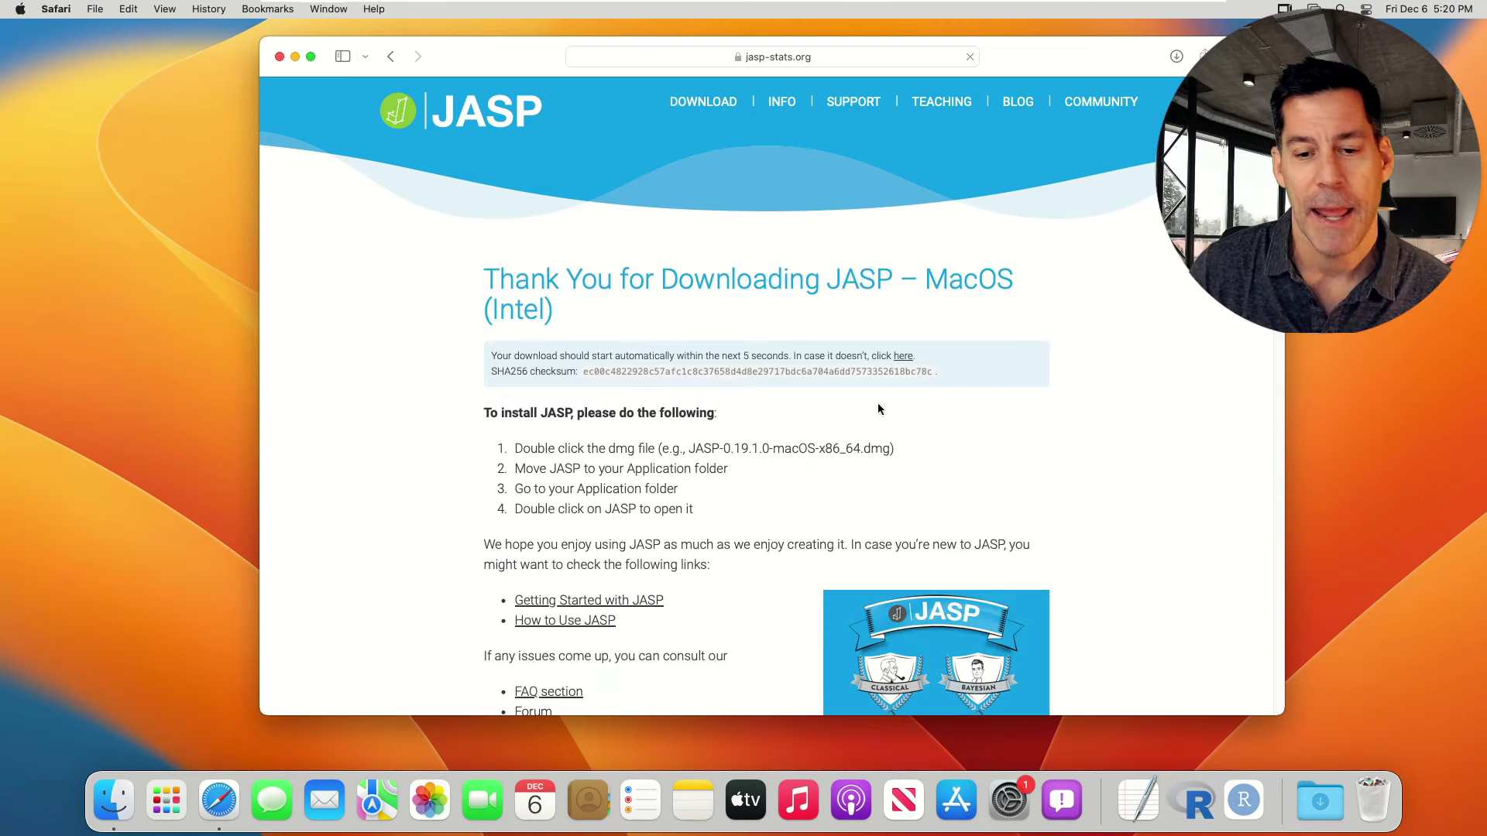
pyautogui.scroll(-2, 870, 398)
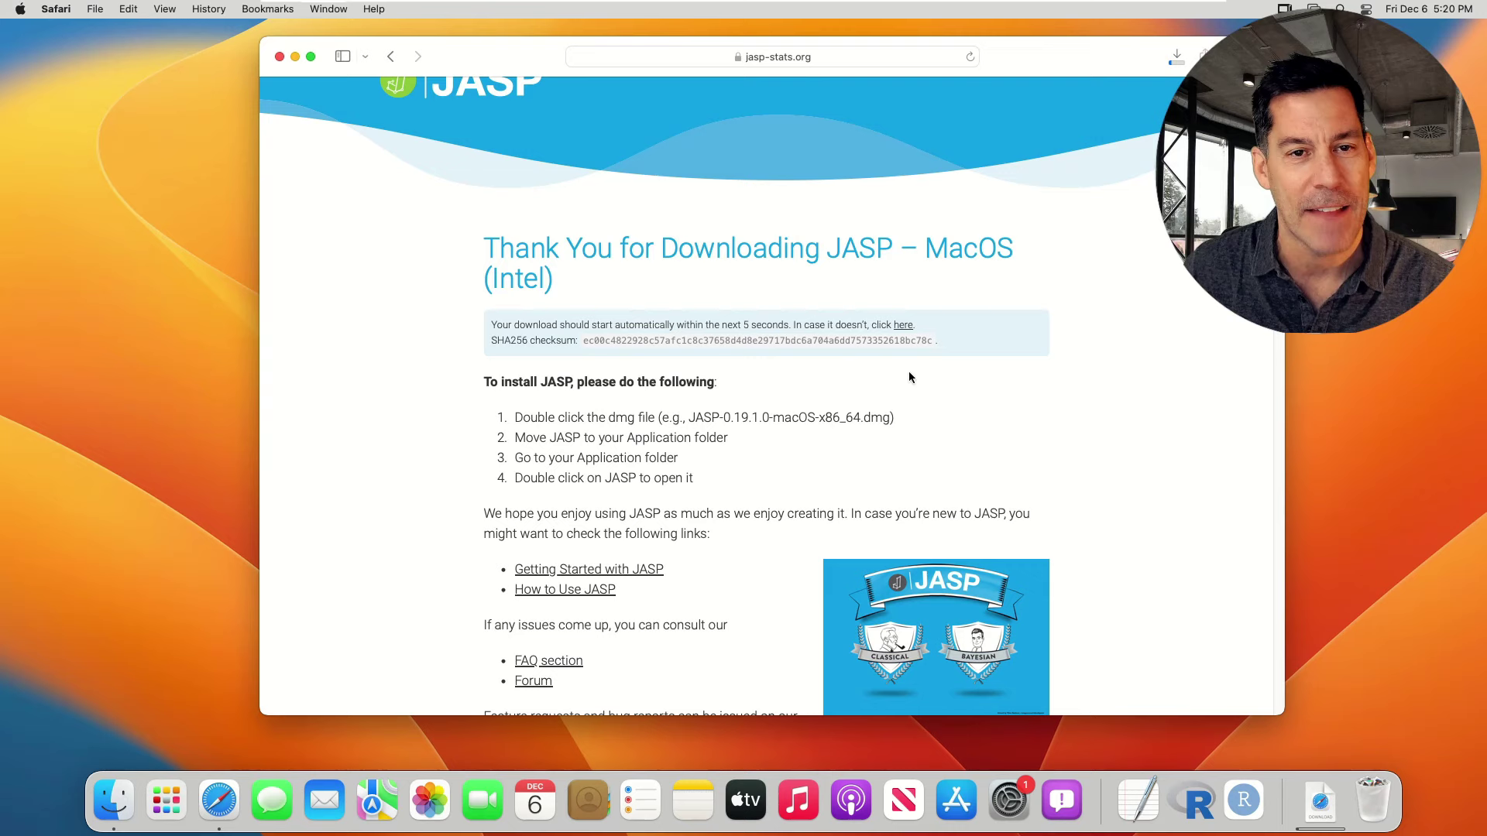
pyautogui.scroll(-1, 850, 397)
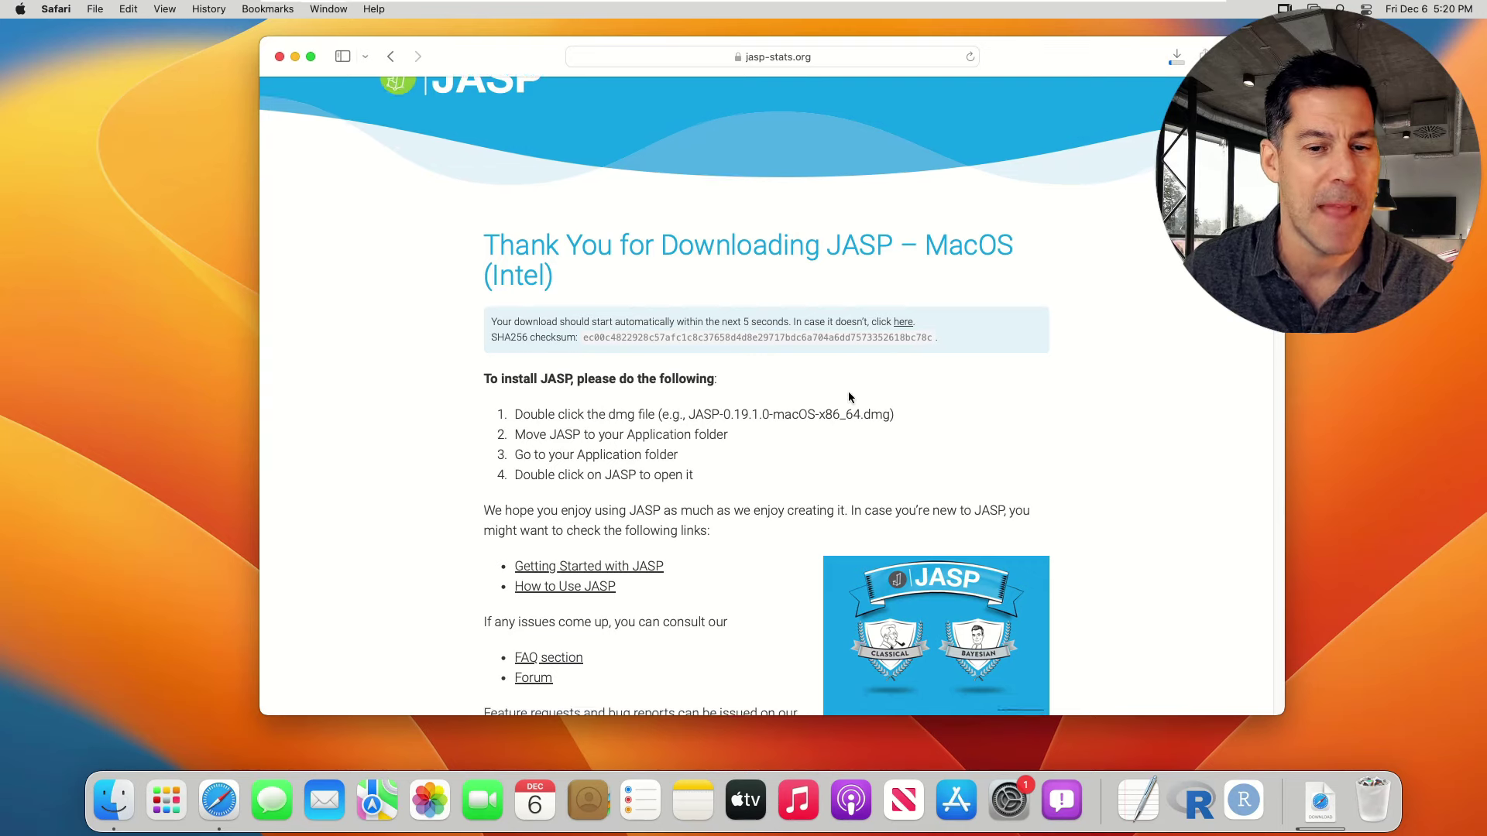
pyautogui.scroll(2, 847, 393)
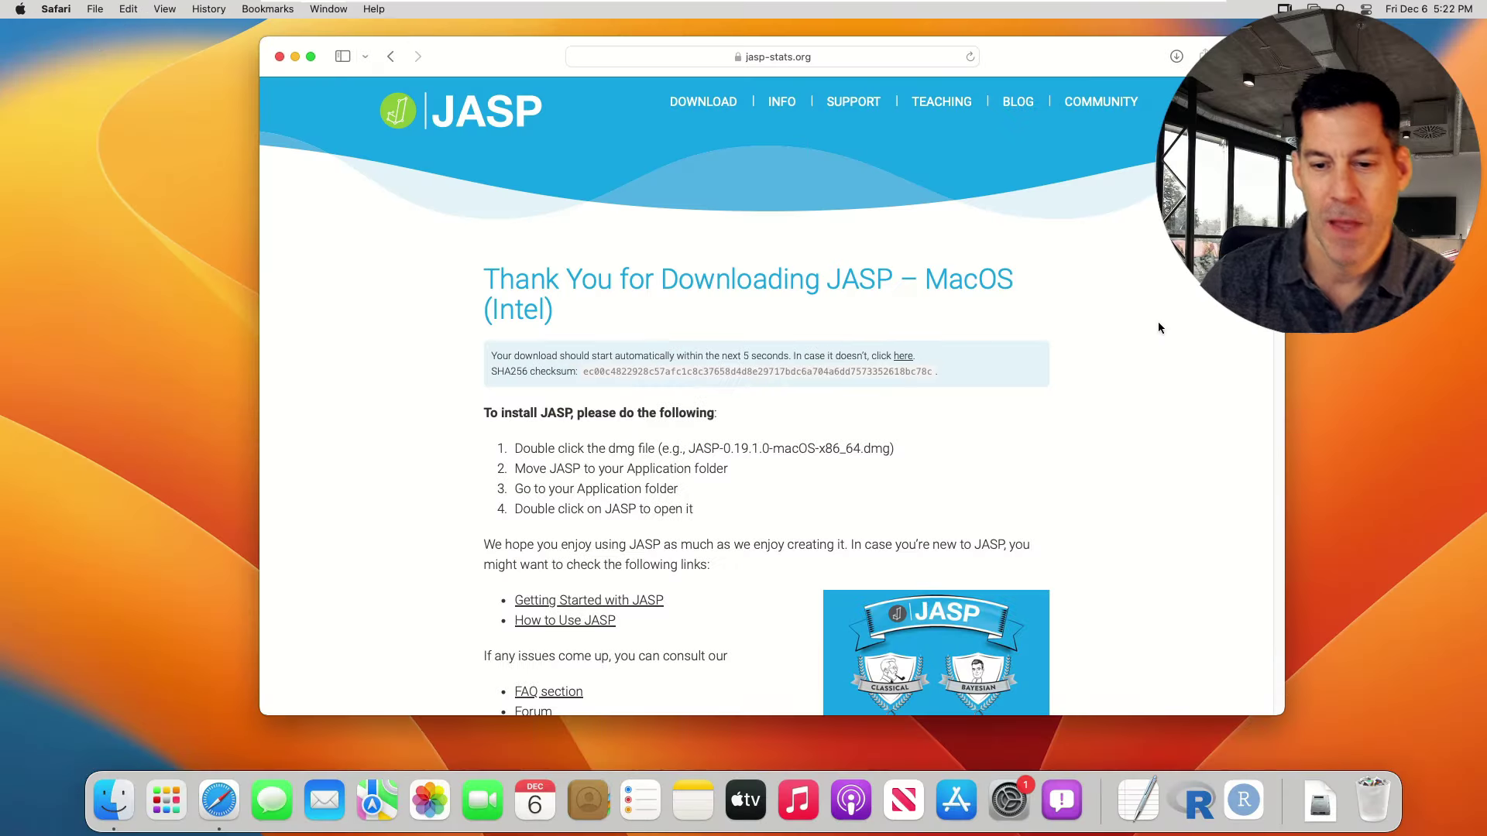
# - Close Safari, check the Downloads folder, and open JASP-0.19.1.0-macOS-x86_64.dmg
pyautogui.click(280, 57)
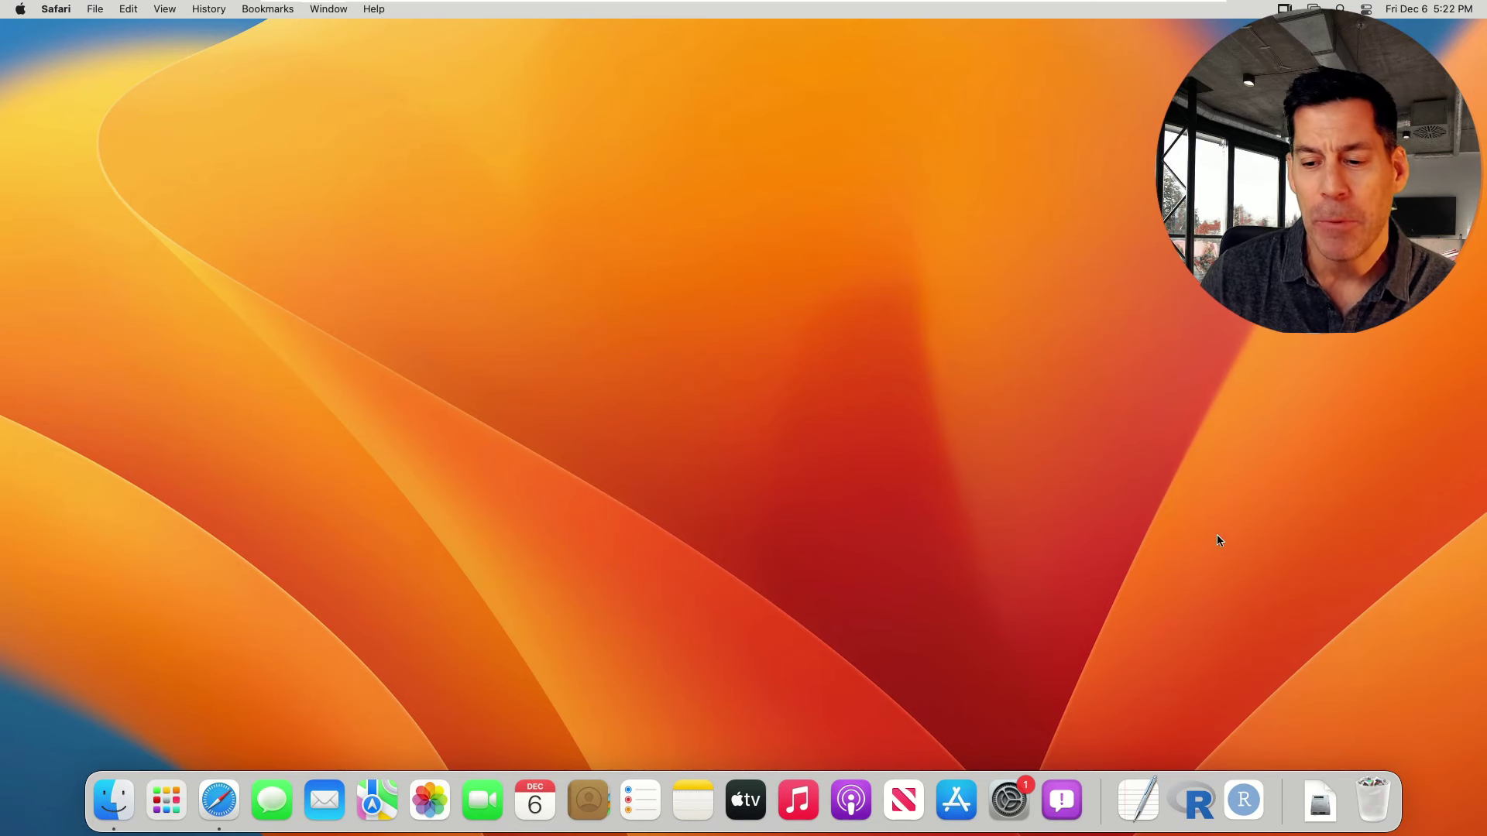
pyautogui.click(1318, 798)
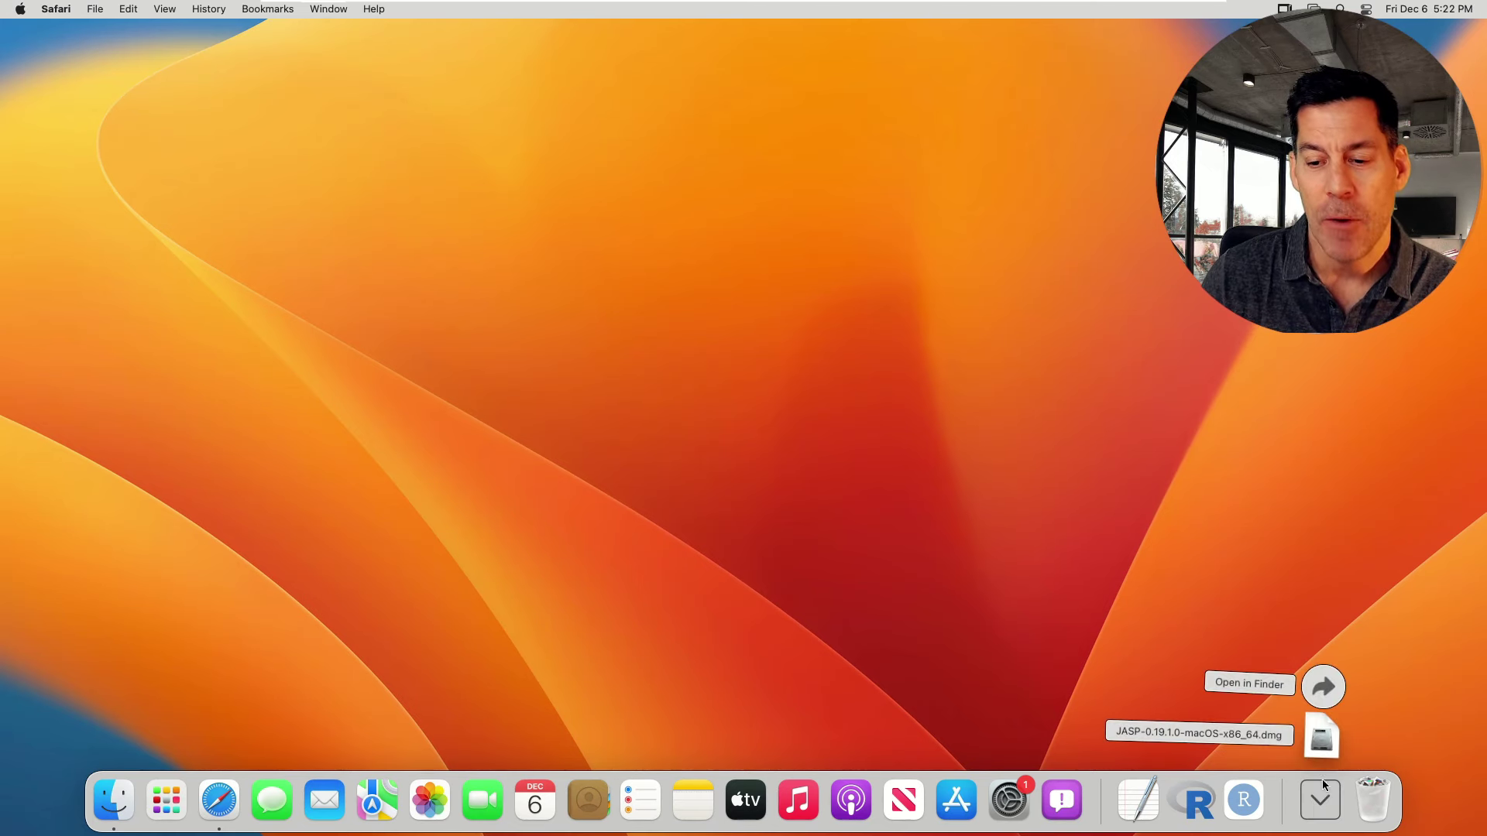
pyautogui.click(367, 663)
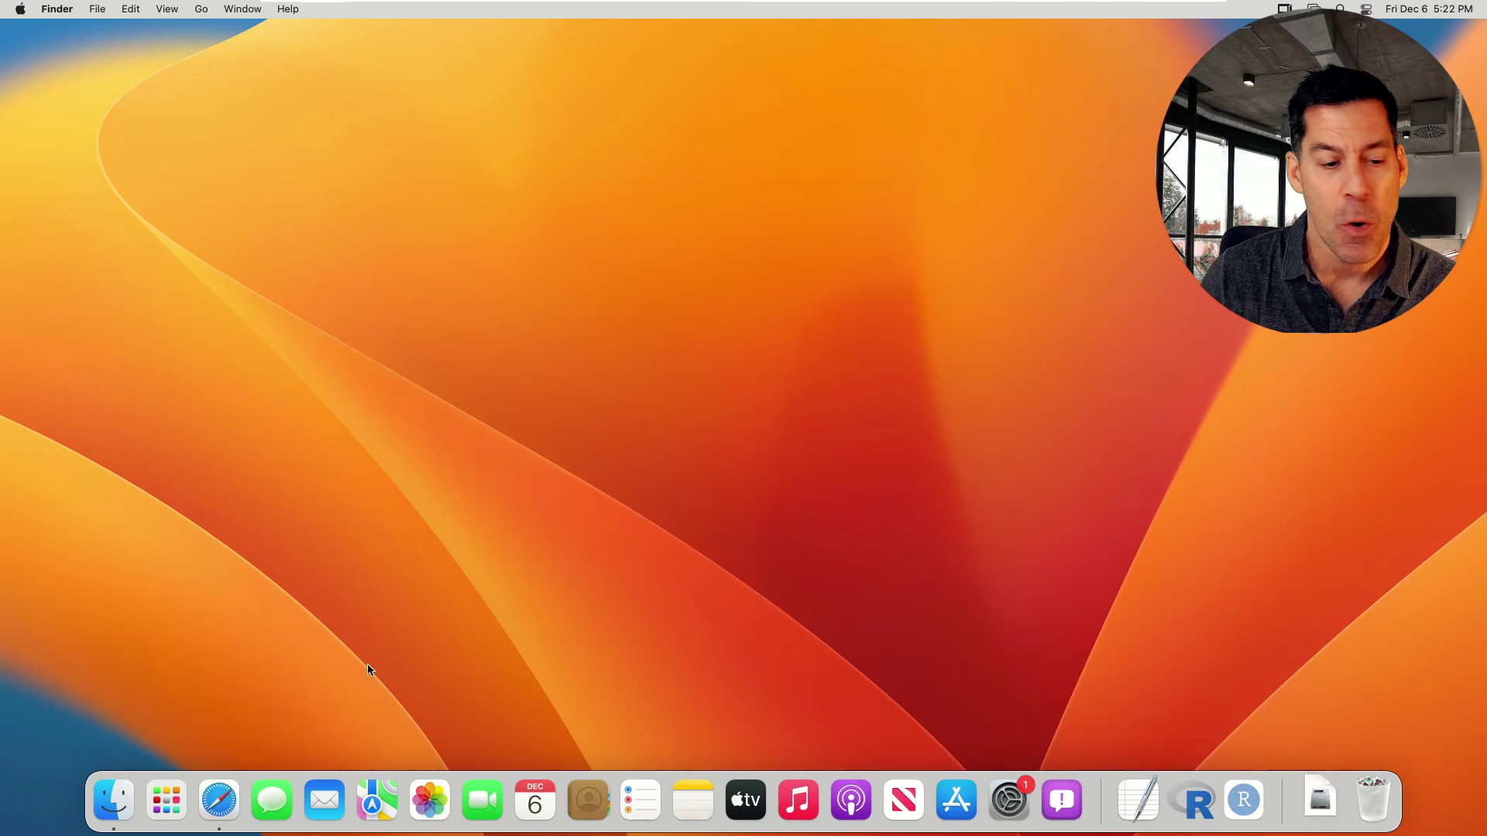
pyautogui.click(114, 799)
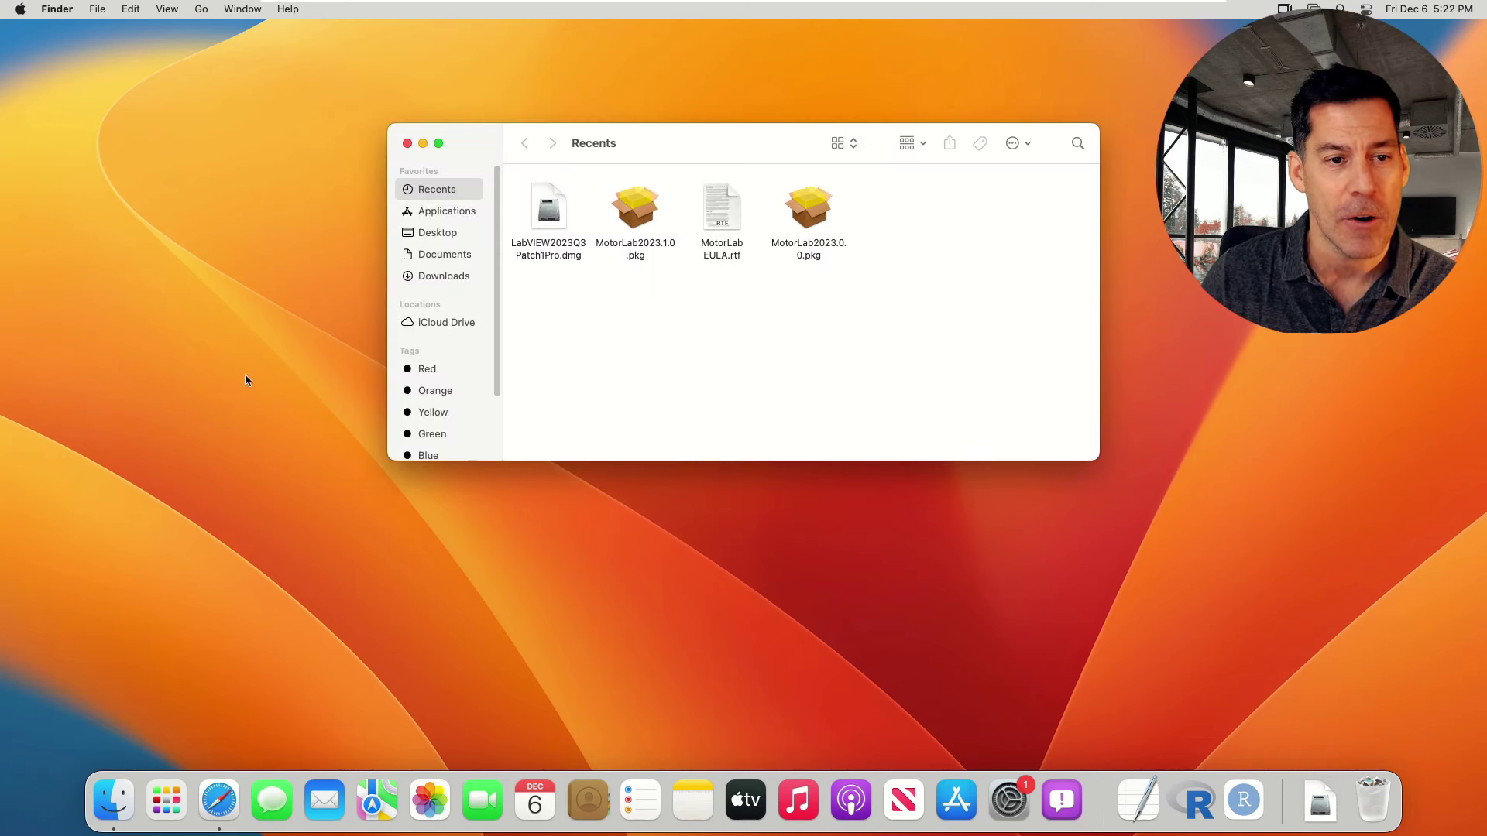
pyautogui.click(438, 276)
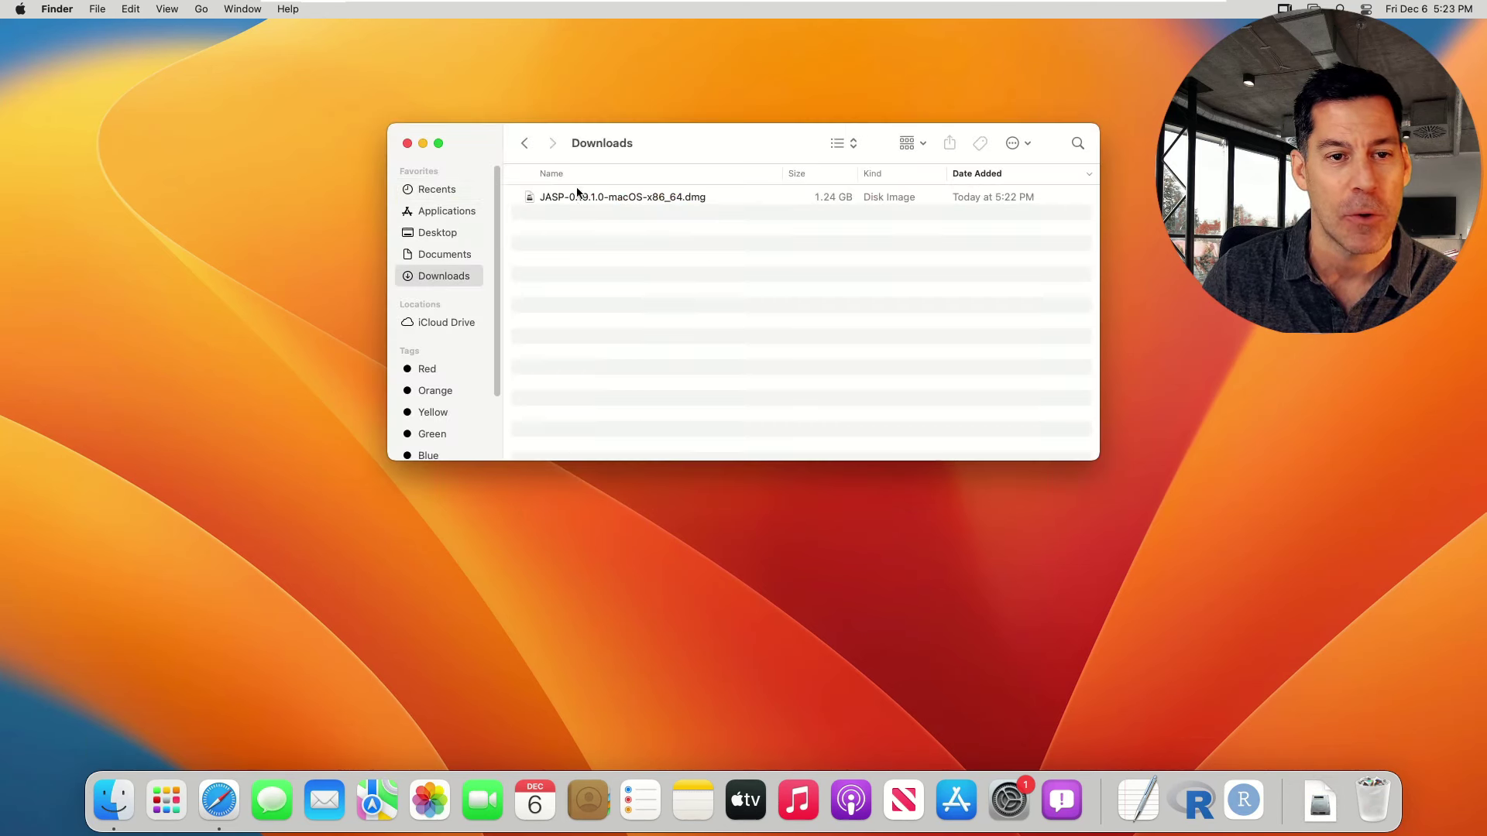
pyautogui.click(407, 143)
pyautogui.click(1319, 801)
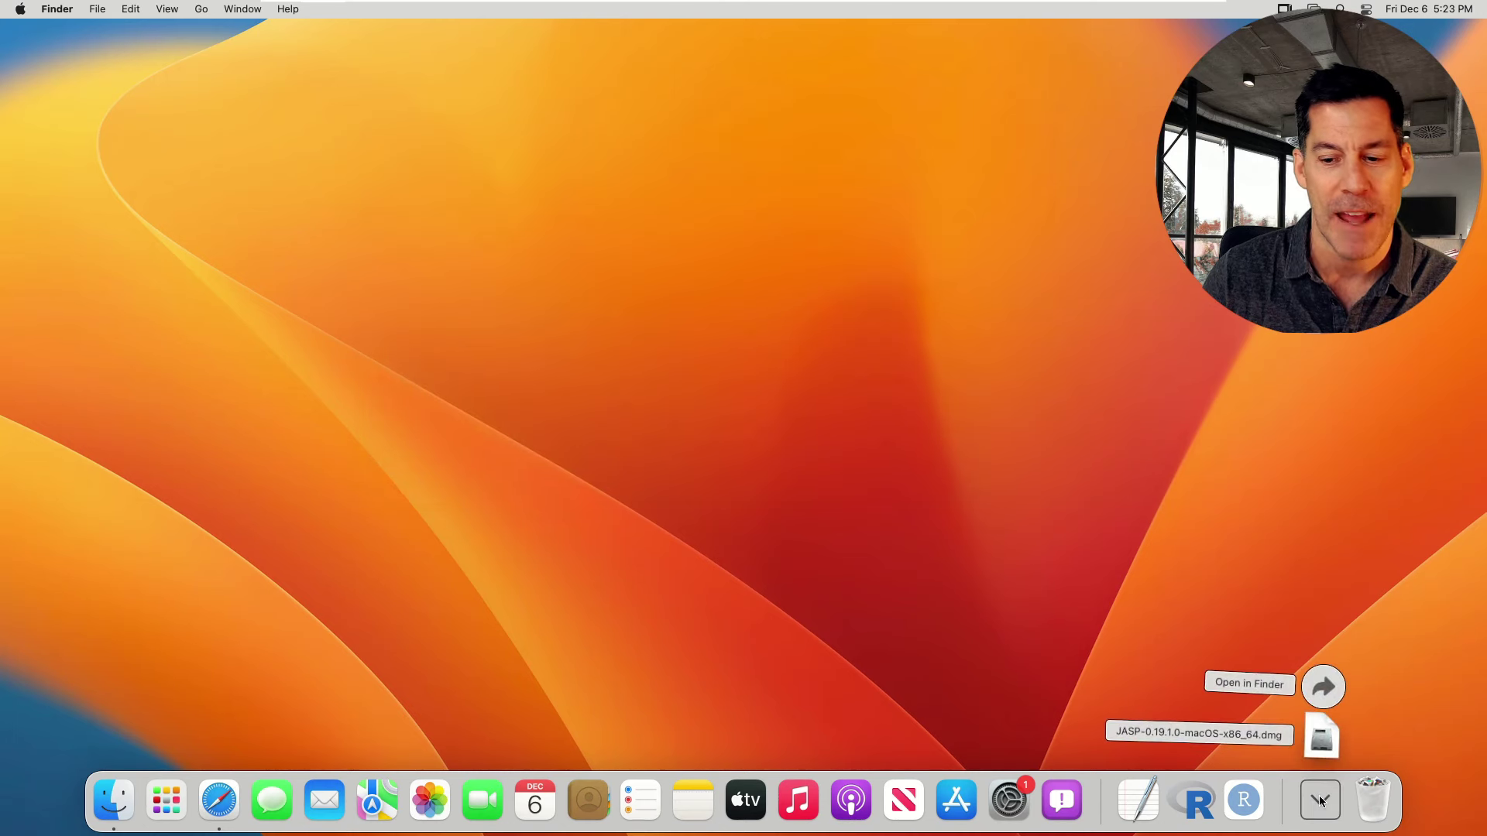
pyautogui.click(1324, 736)
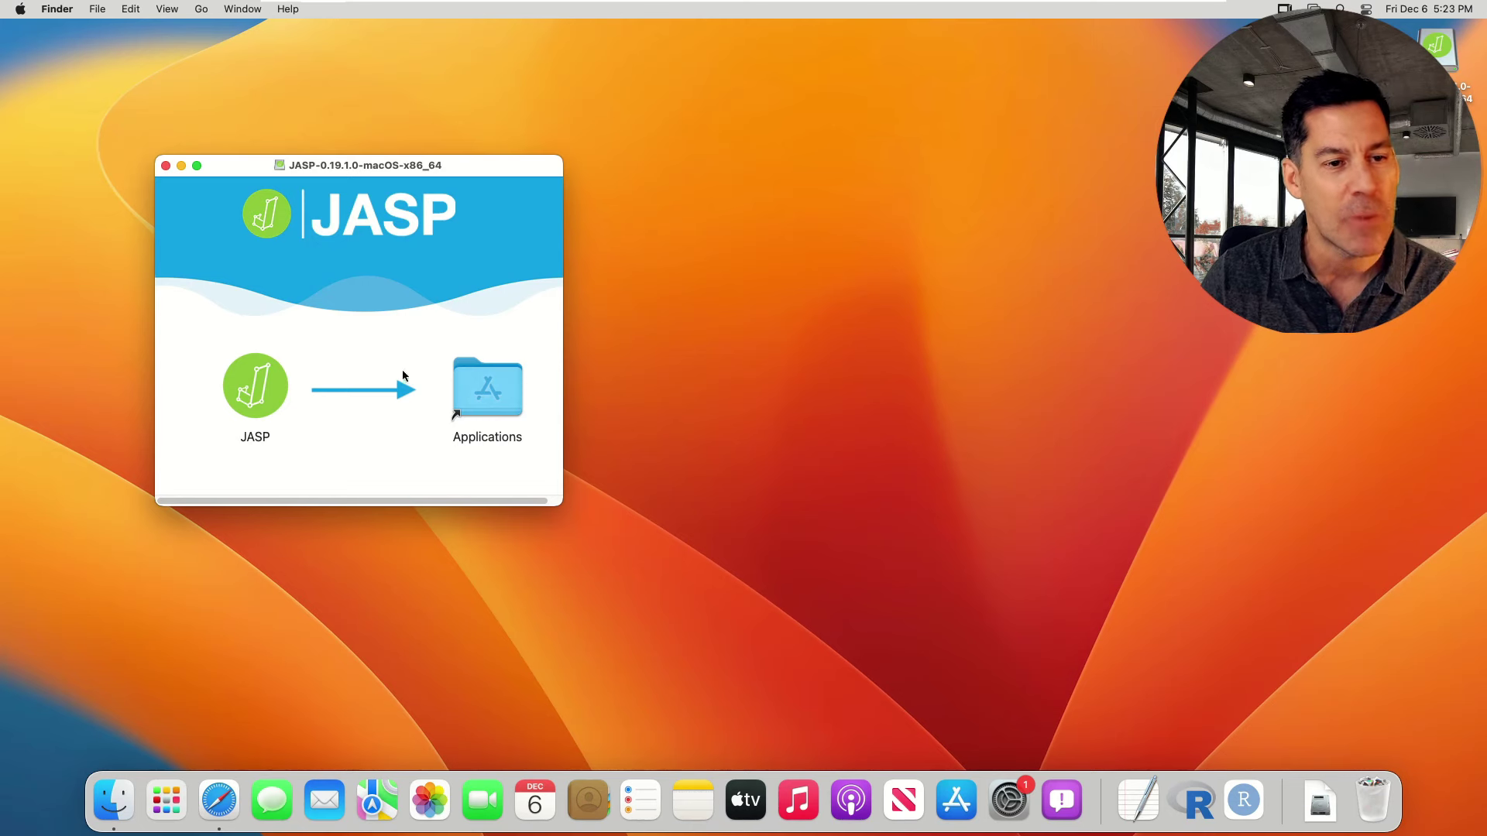
# - Drag the JASP app onto the Applications folder alias to install it
pyautogui.click(254, 394)
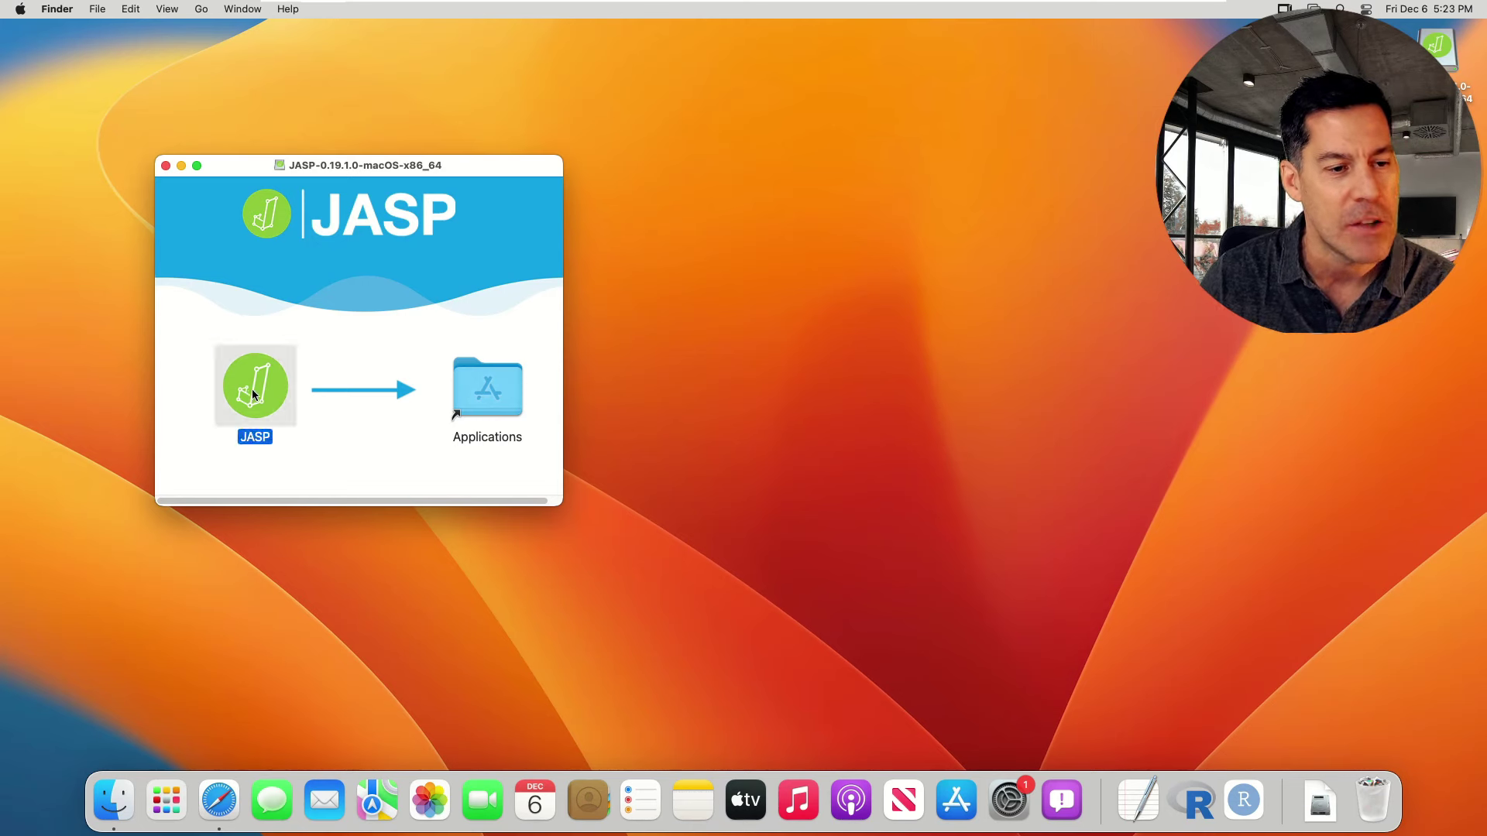
pyautogui.click(490, 388)
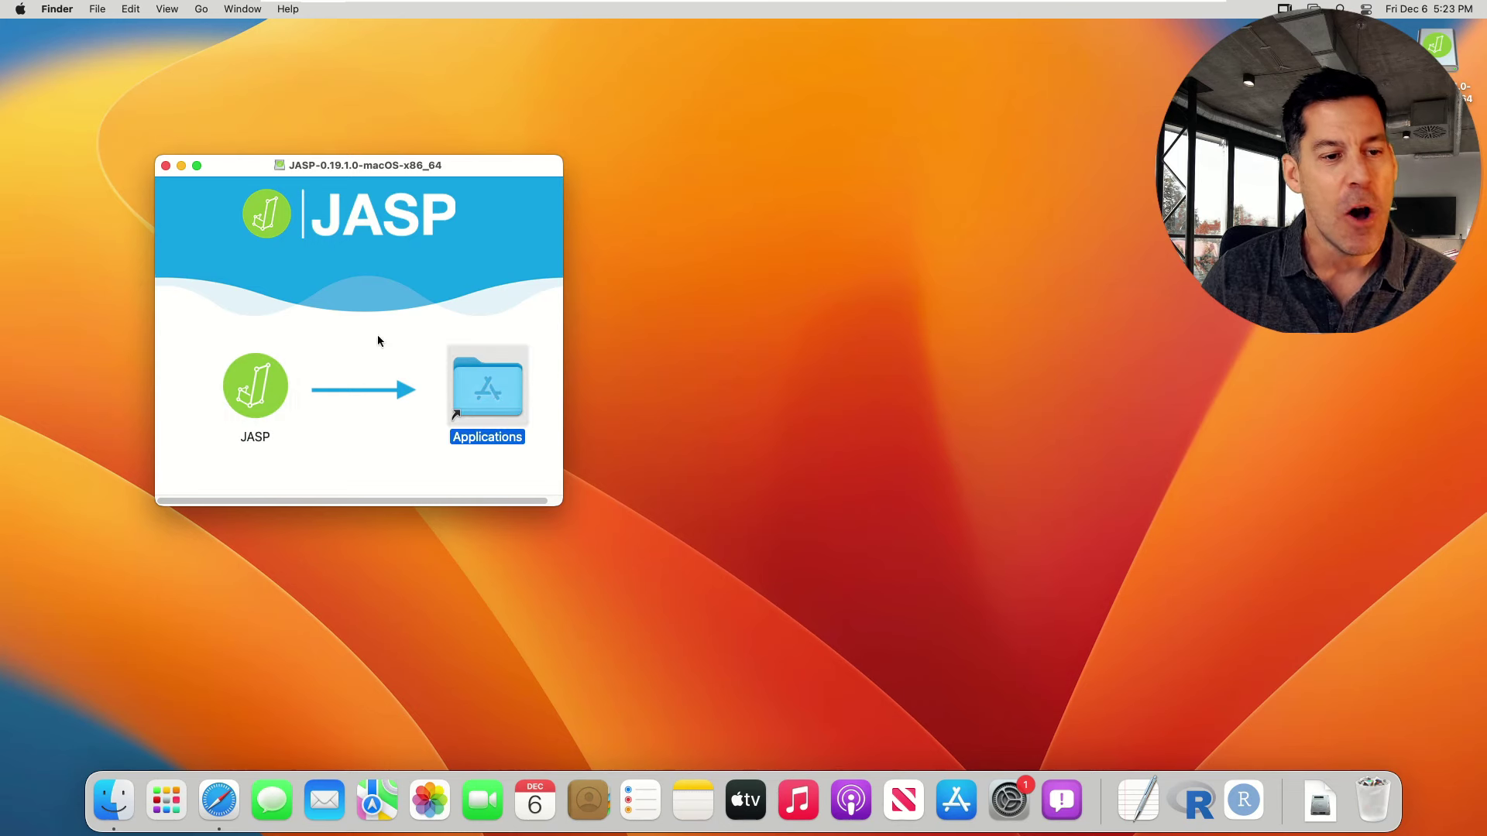
pyautogui.click(258, 391)
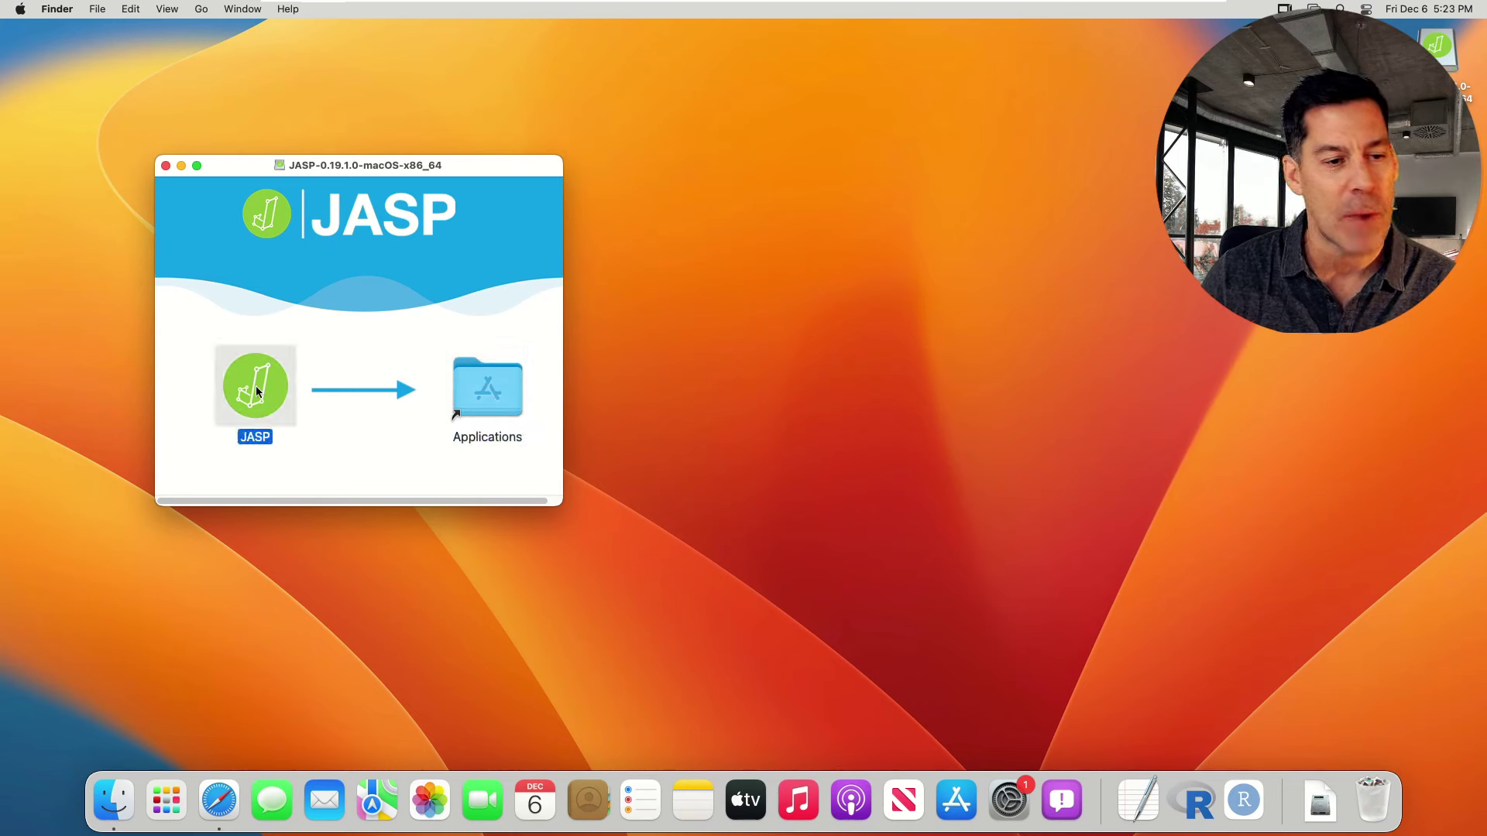
pyautogui.moveTo(258, 392); pyautogui.dragTo(485, 391)
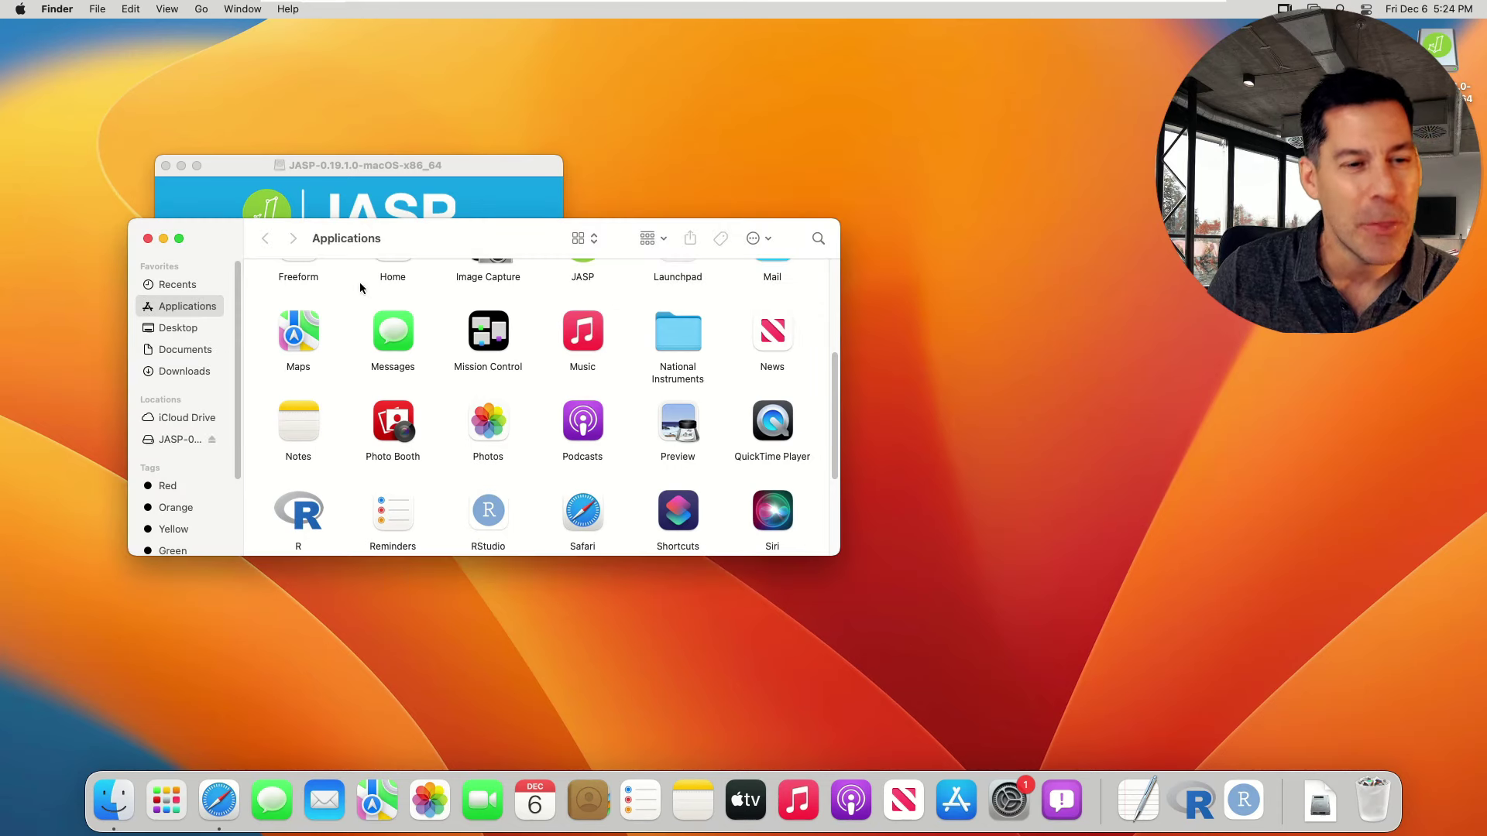
# - Close Applications, eject the JASP disk, and trash JASP-0.19.1.0-macOS-x86_64.dmg
pyautogui.click(148, 239)
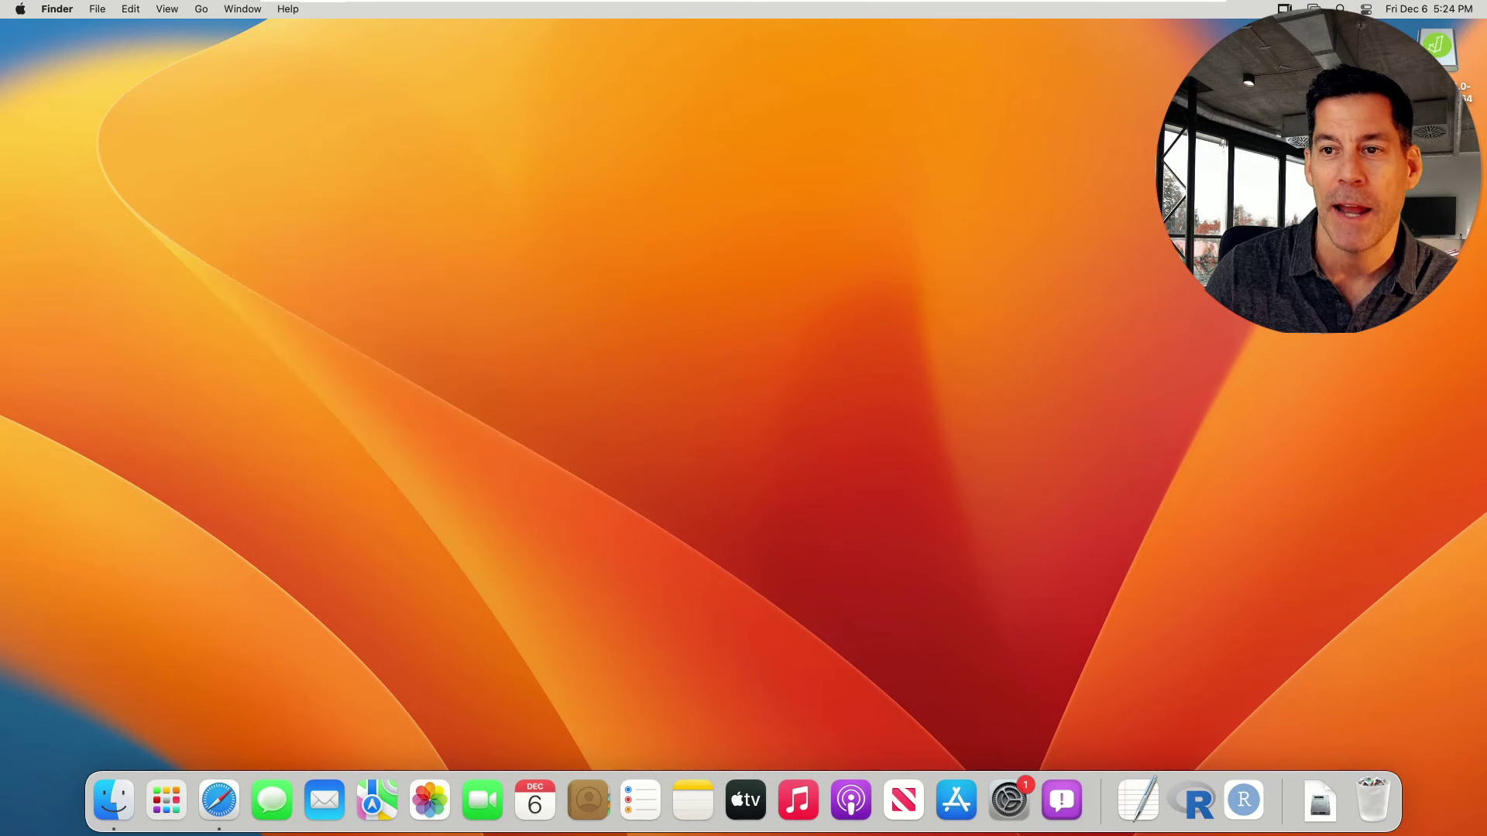
pyautogui.rightClick(1433, 73)
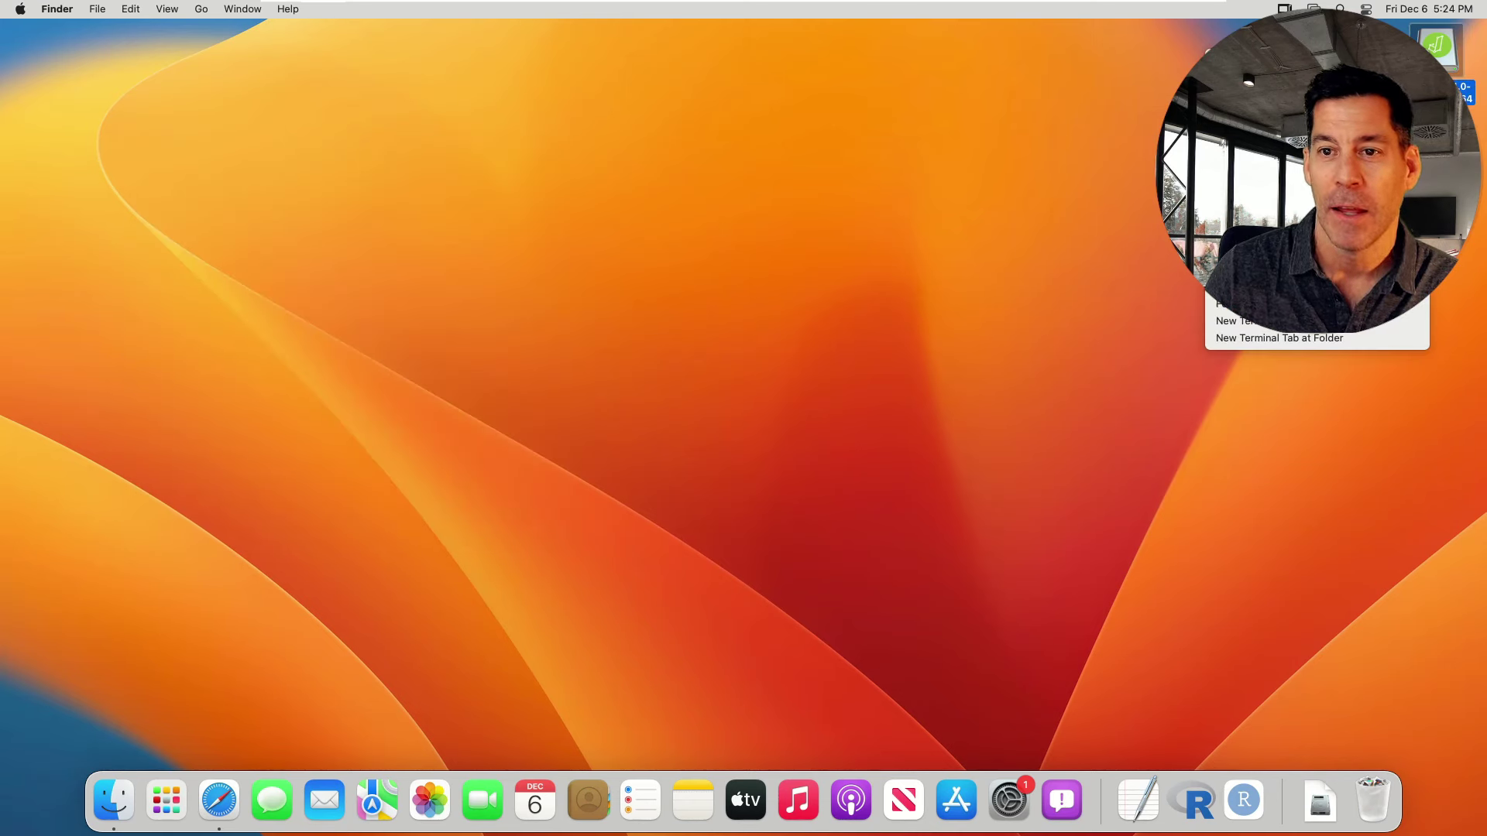
pyautogui.press('Escape')
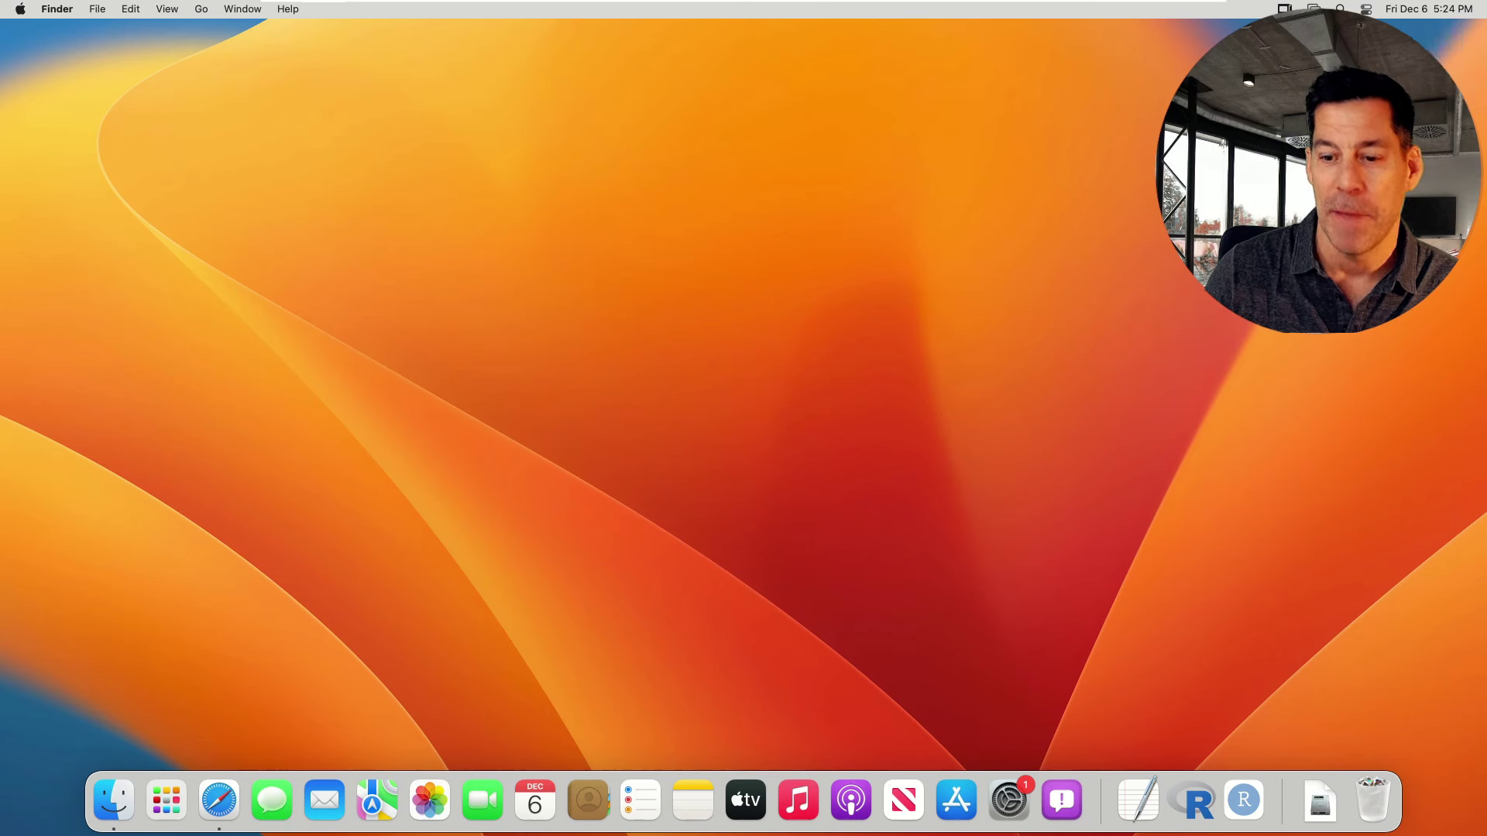
pyautogui.click(1320, 800)
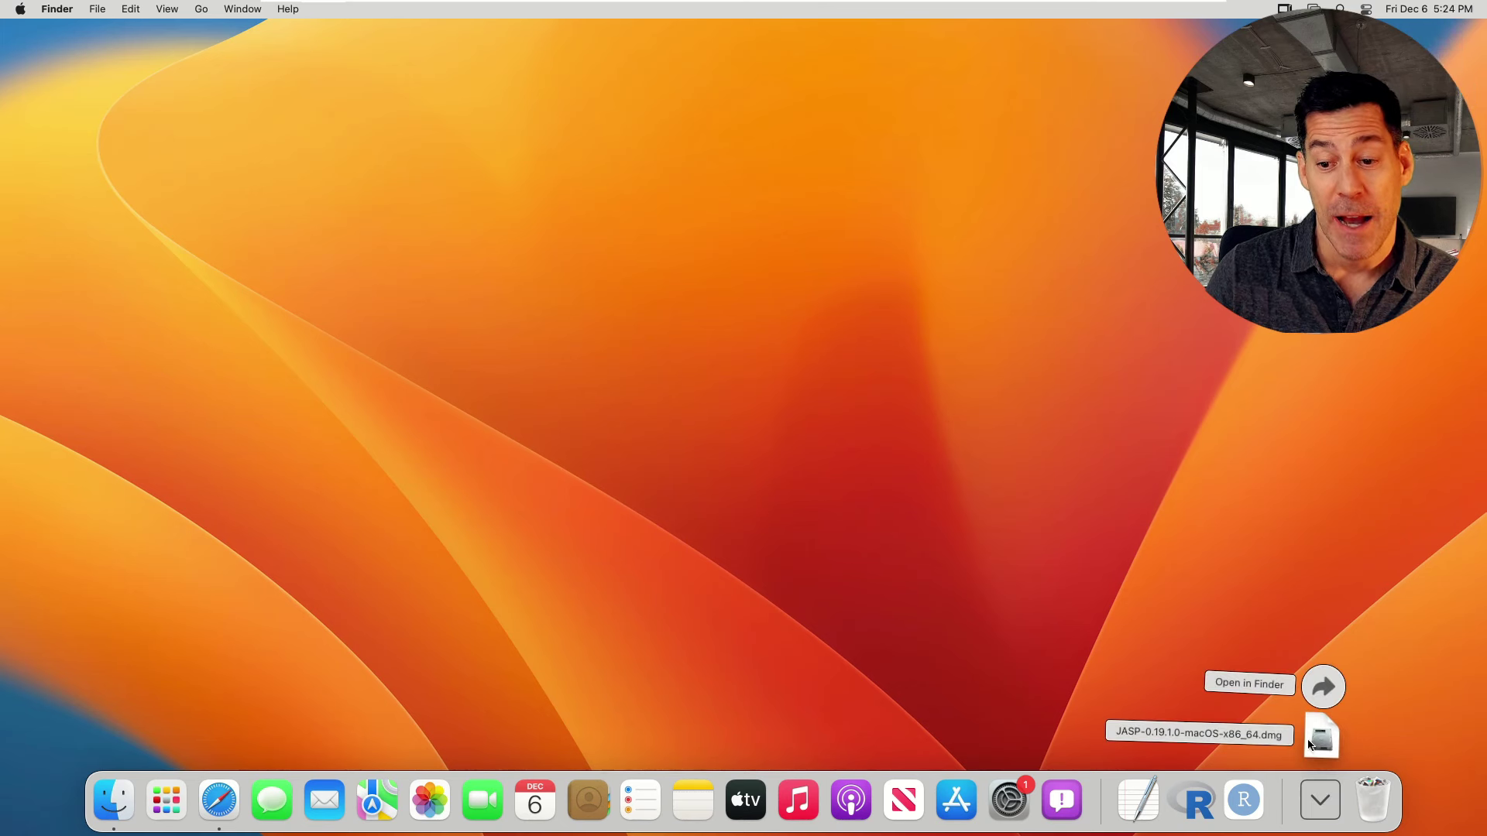
pyautogui.moveTo(1314, 747); pyautogui.dragTo(1372, 792)
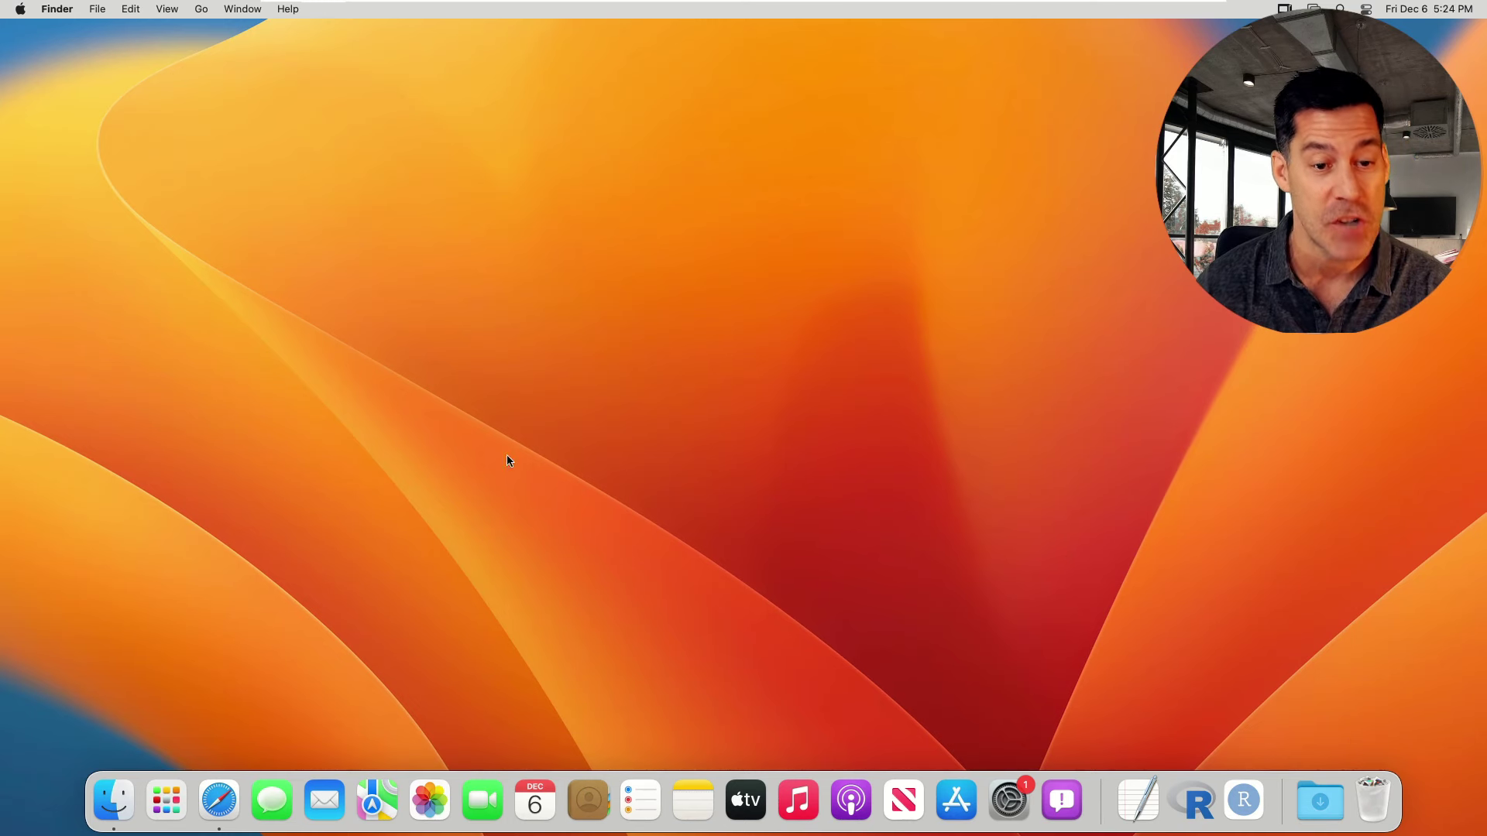
# - Launch JASP from the second page of Launchpad
pyautogui.click(166, 800)
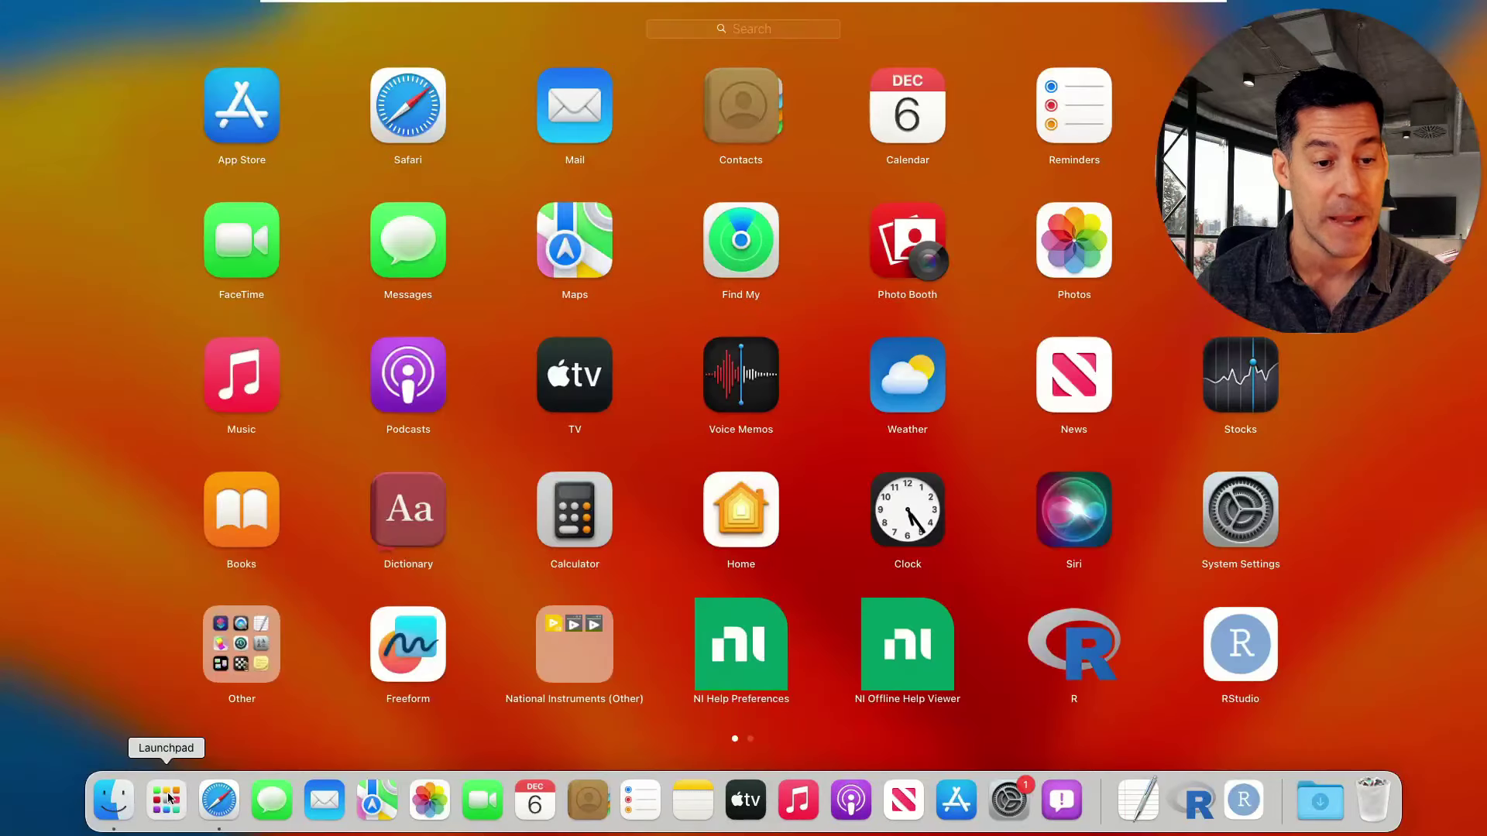
pyautogui.hscroll(3, 614, 343)
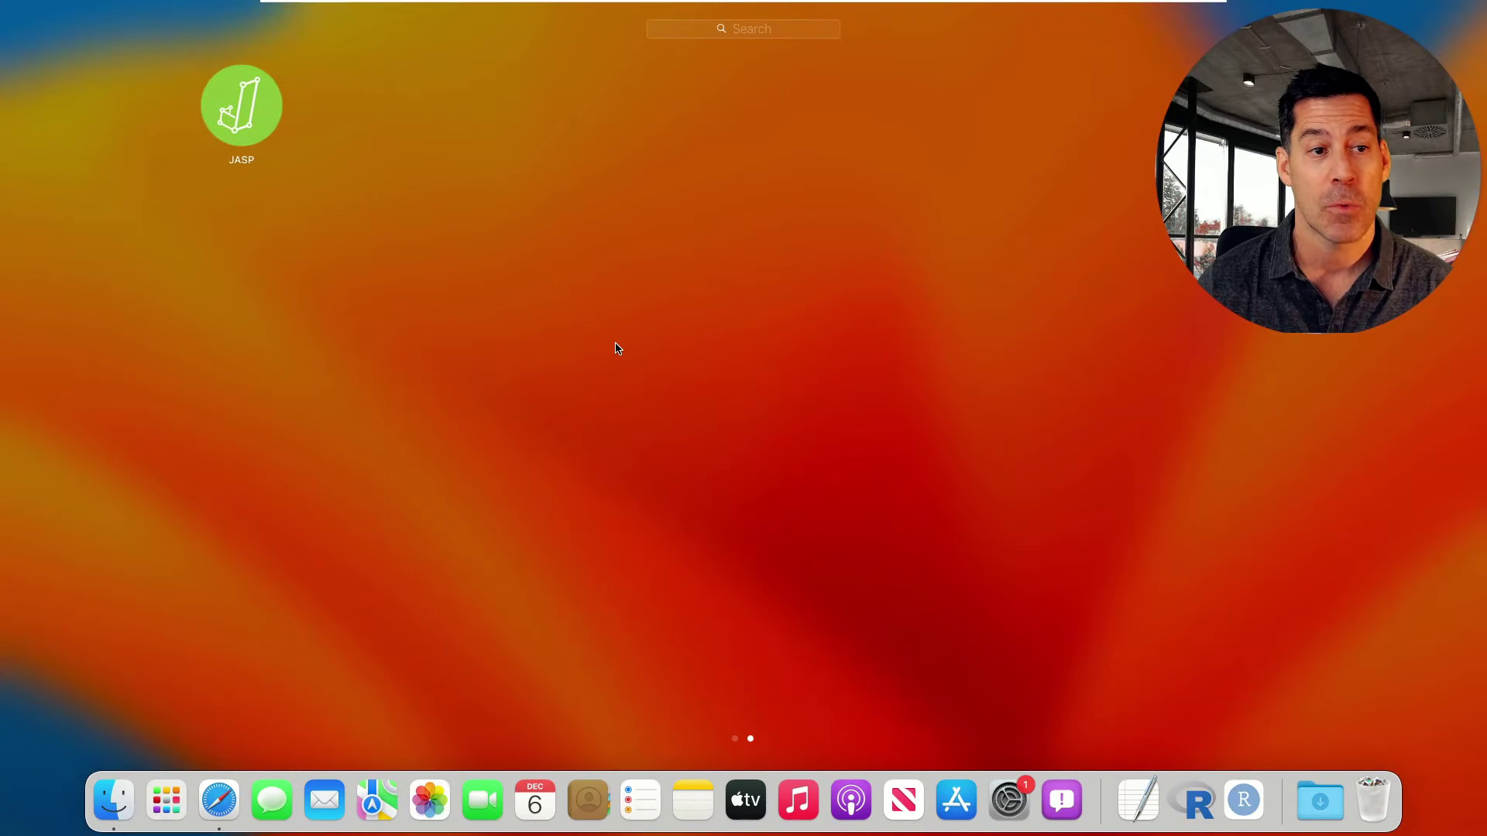
pyautogui.click(245, 122)
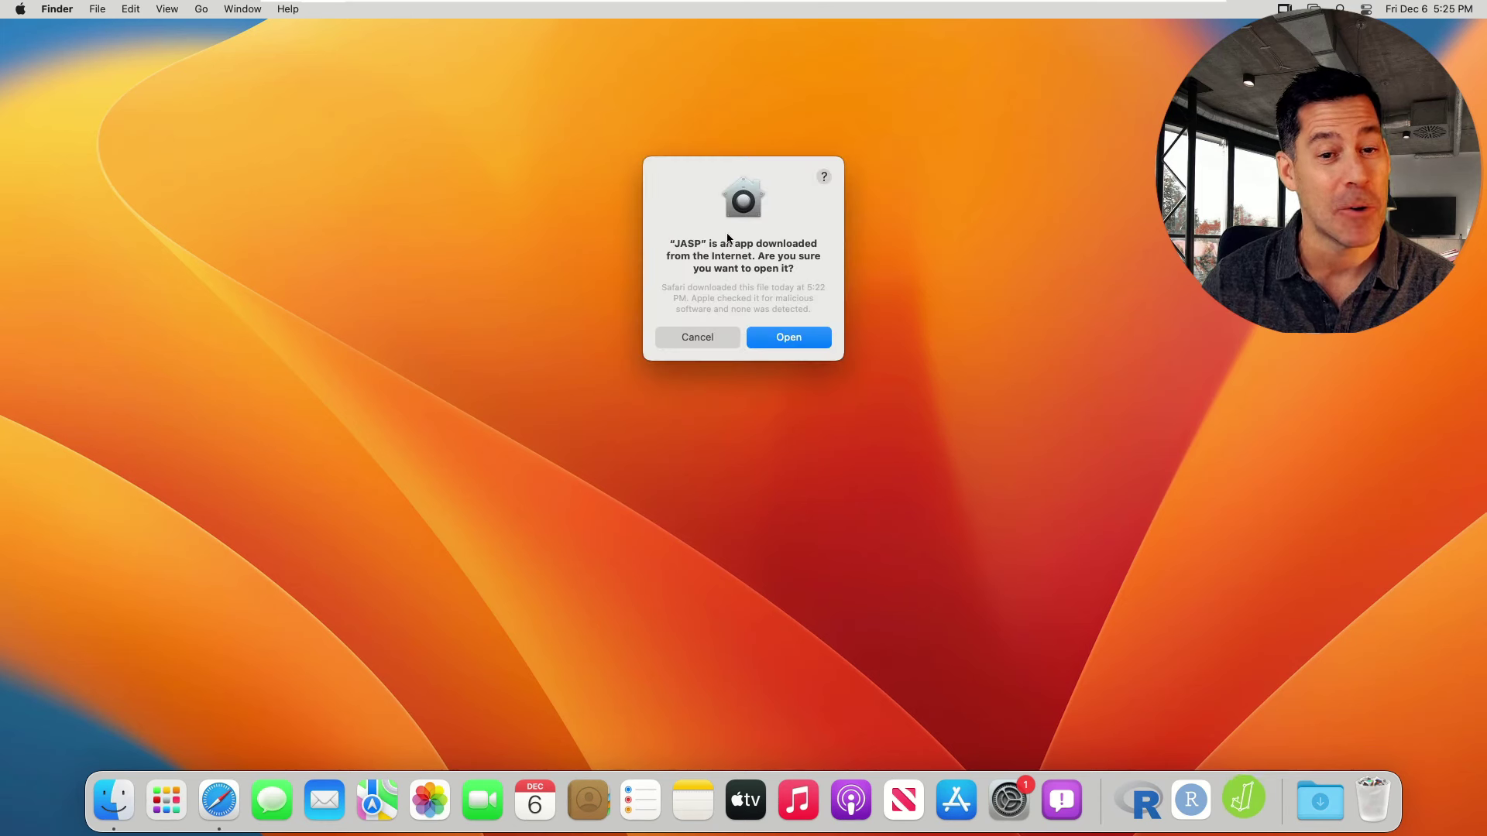
# - Confirm opening the downloaded JASP app and answer Yes to checking for updates
pyautogui.click(802, 346)
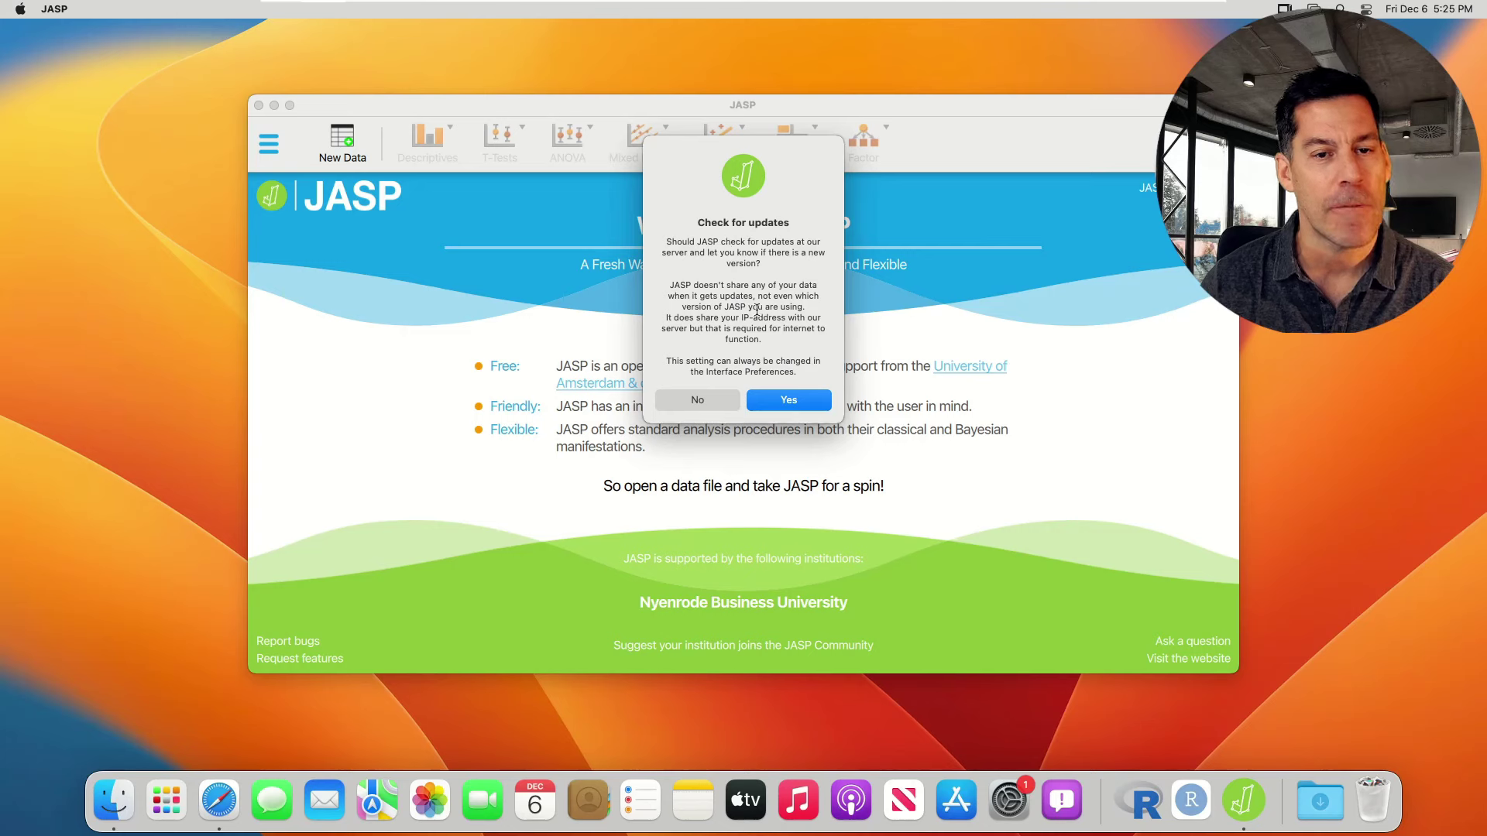
pyautogui.click(787, 399)
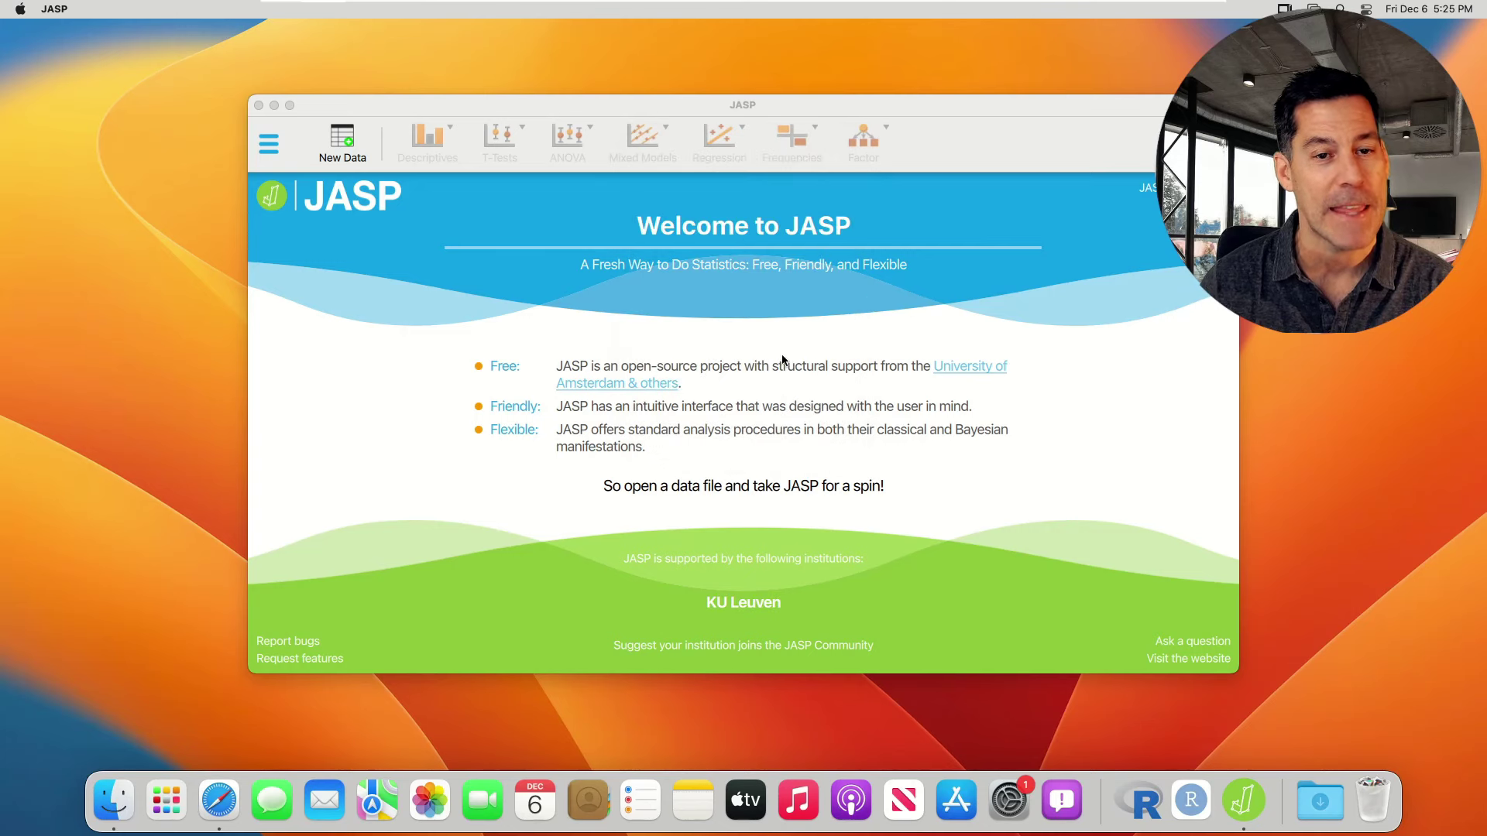